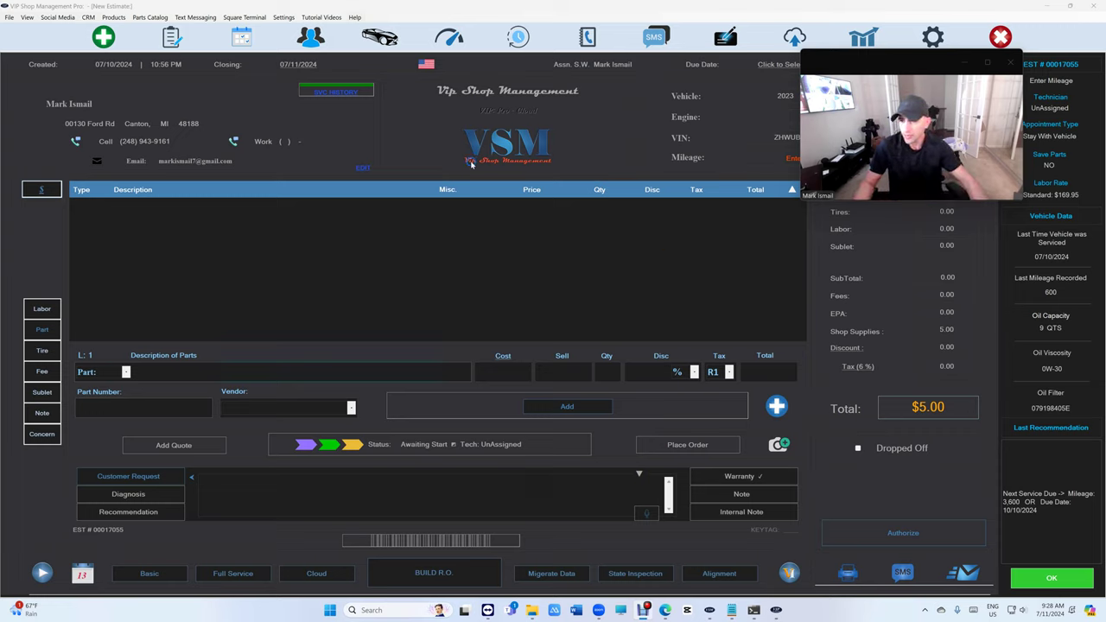
Start a blank new estimate and switch to the Orignal light theme.
left_click(100, 38)
left_click(9, 17)
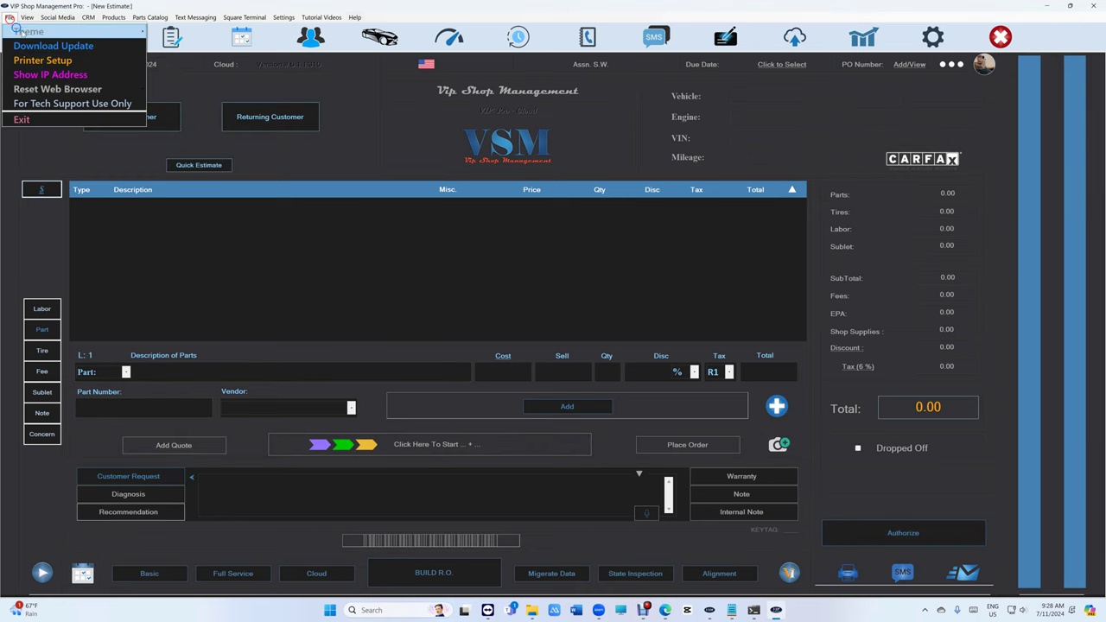
mouse_move(26, 31)
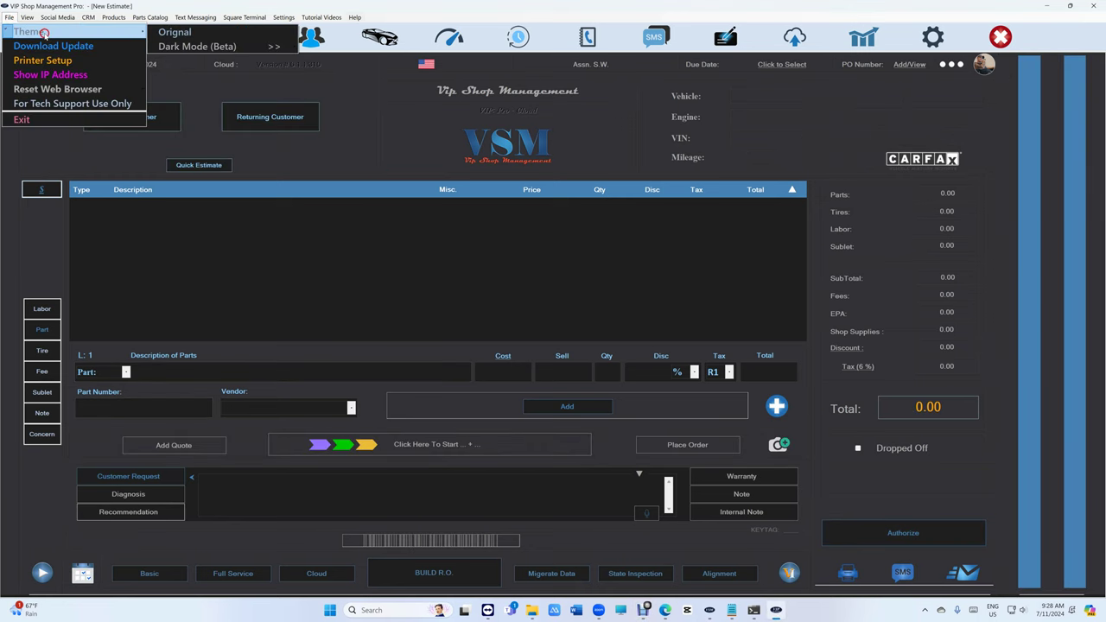
left_click(249, 32)
Switch to the Dark Mode (Beta) theme with light font.
left_click(10, 17)
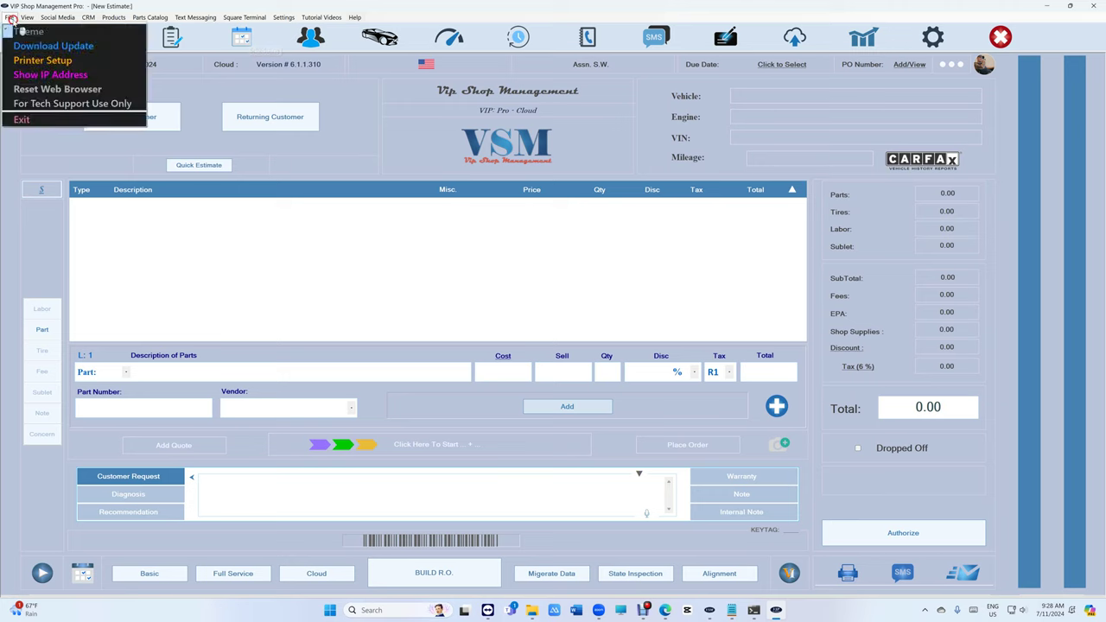
mouse_move(66, 35)
mouse_move(204, 45)
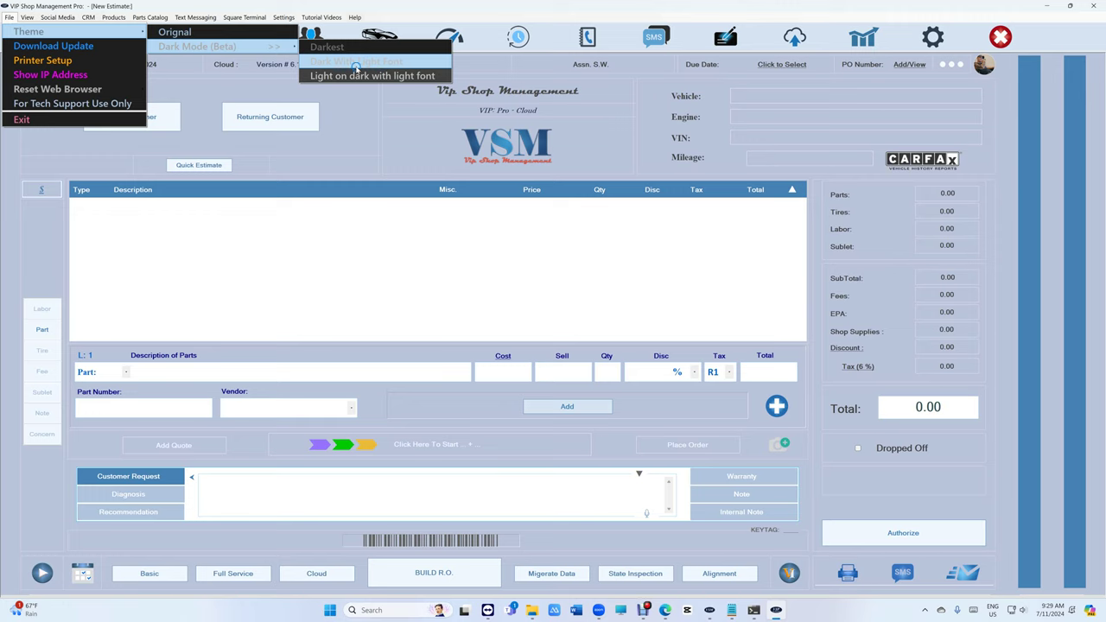
left_click(358, 75)
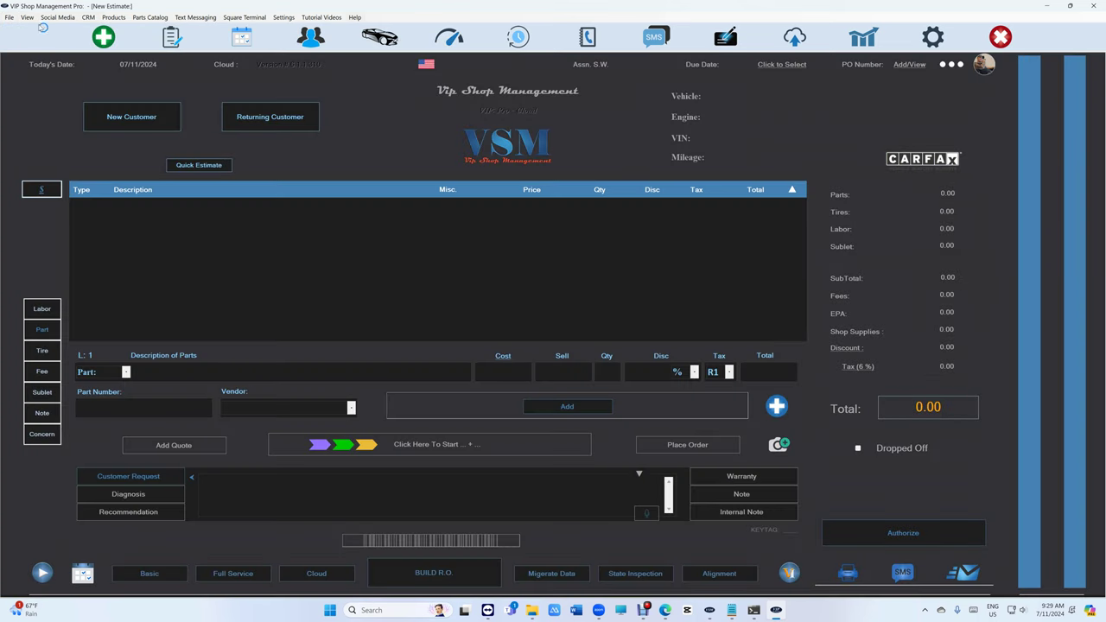
Try a darker Dark Mode variant, then settle back on the light-font dark theme.
left_click(9, 18)
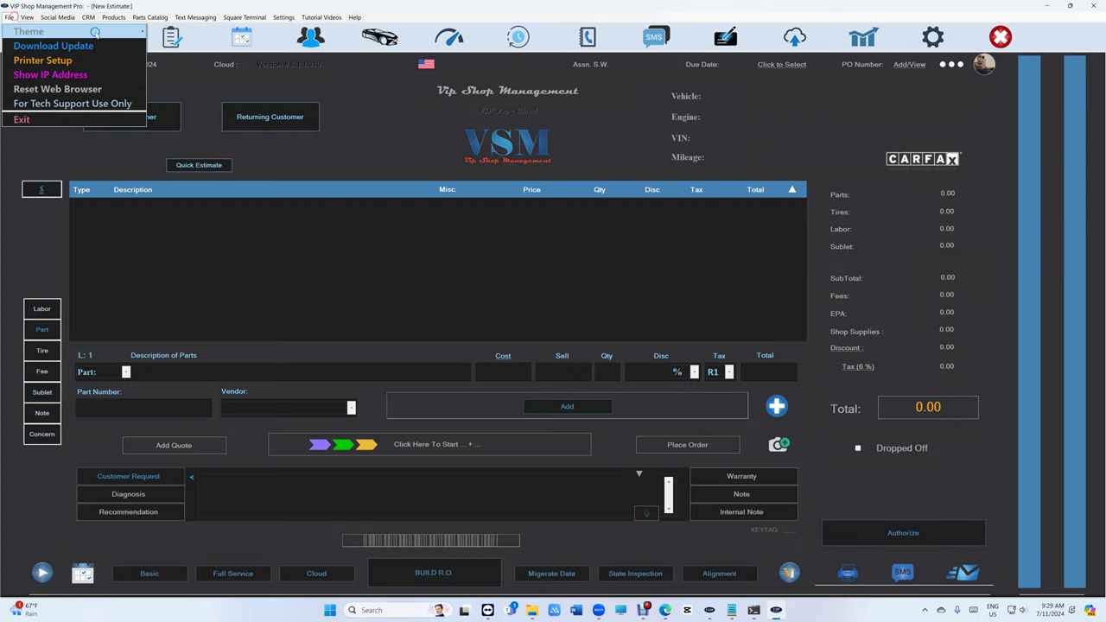
left_click(342, 42)
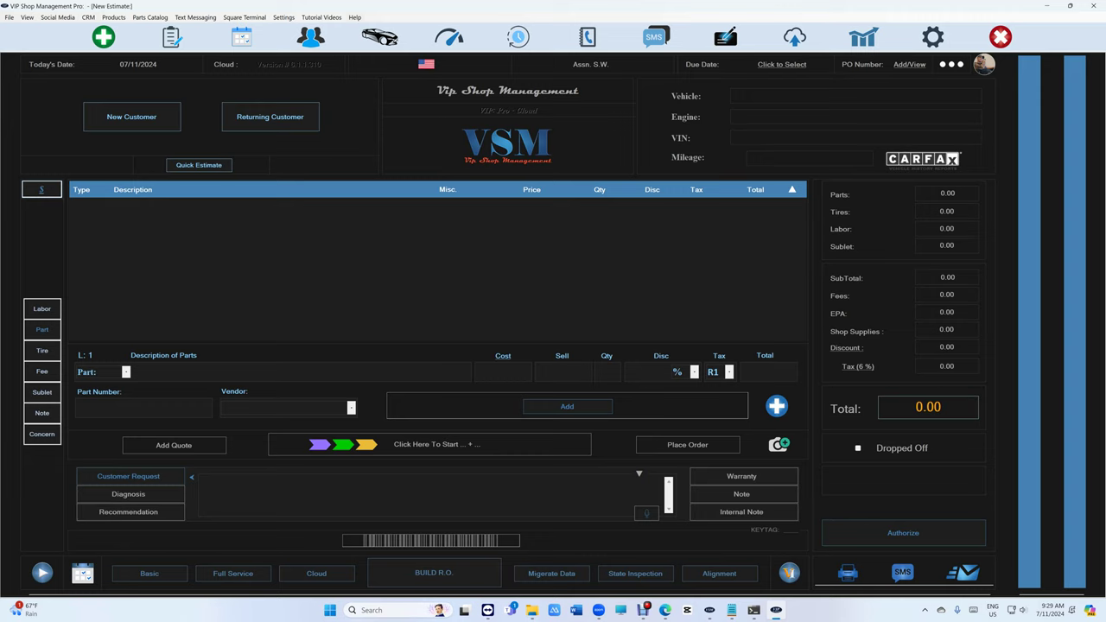
left_click(8, 17)
mouse_move(71, 32)
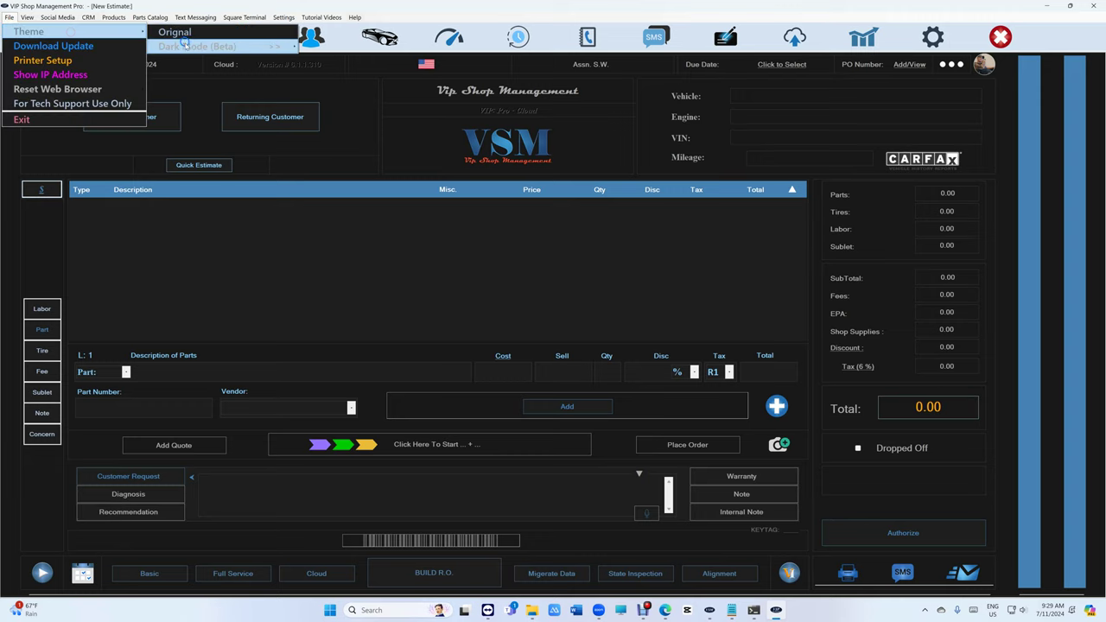
mouse_move(187, 46)
left_click(335, 76)
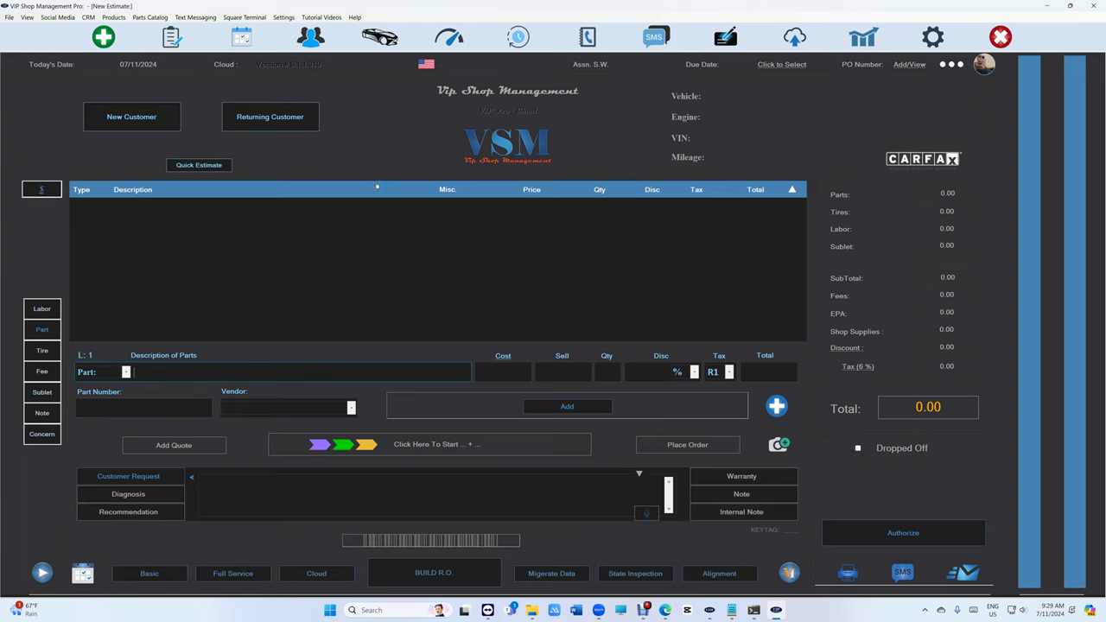
Find the returning customer, pick their 2018 Jeep Grand Cherokee Trackhawk, and create estimate 00017058.
left_click(172, 37)
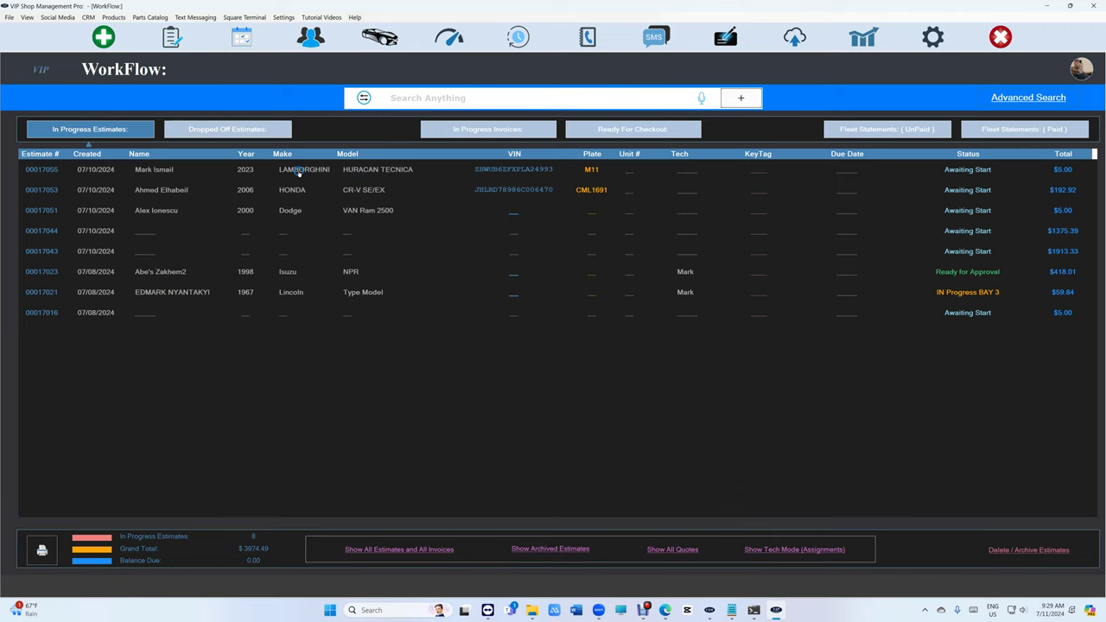
left_click(105, 39)
left_click(279, 119)
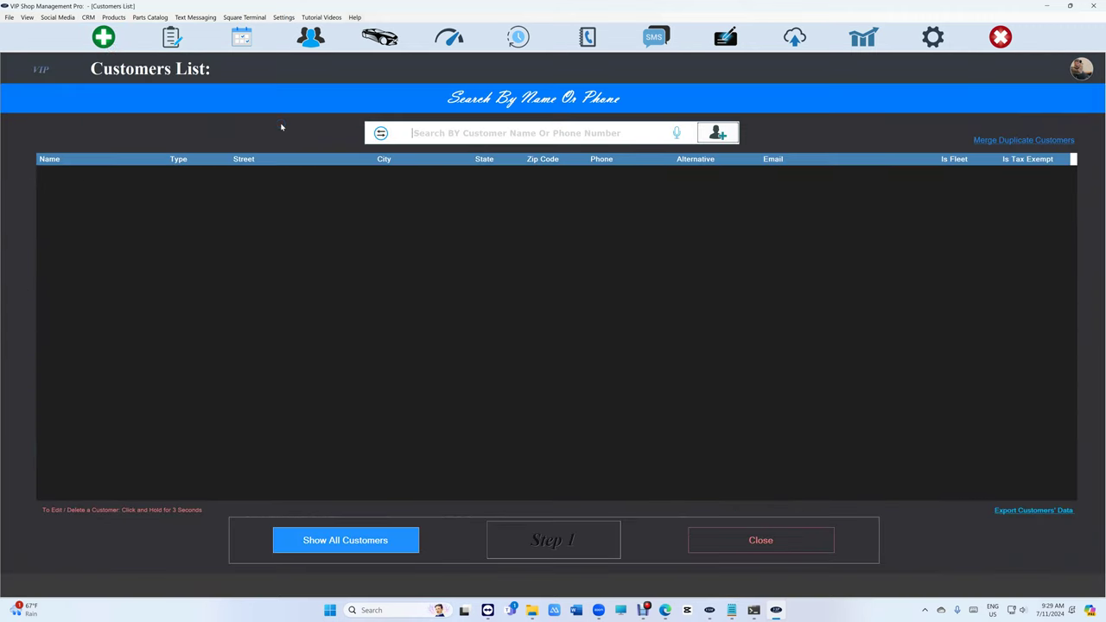
type("mark is")
left_click(364, 177)
left_click(390, 177)
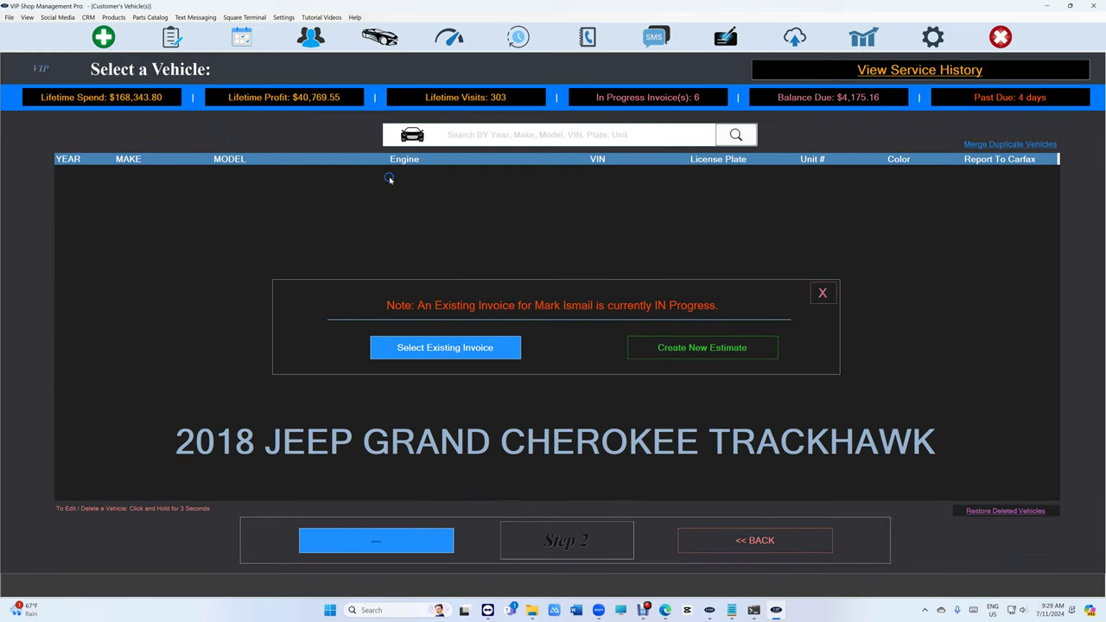
left_click(674, 351)
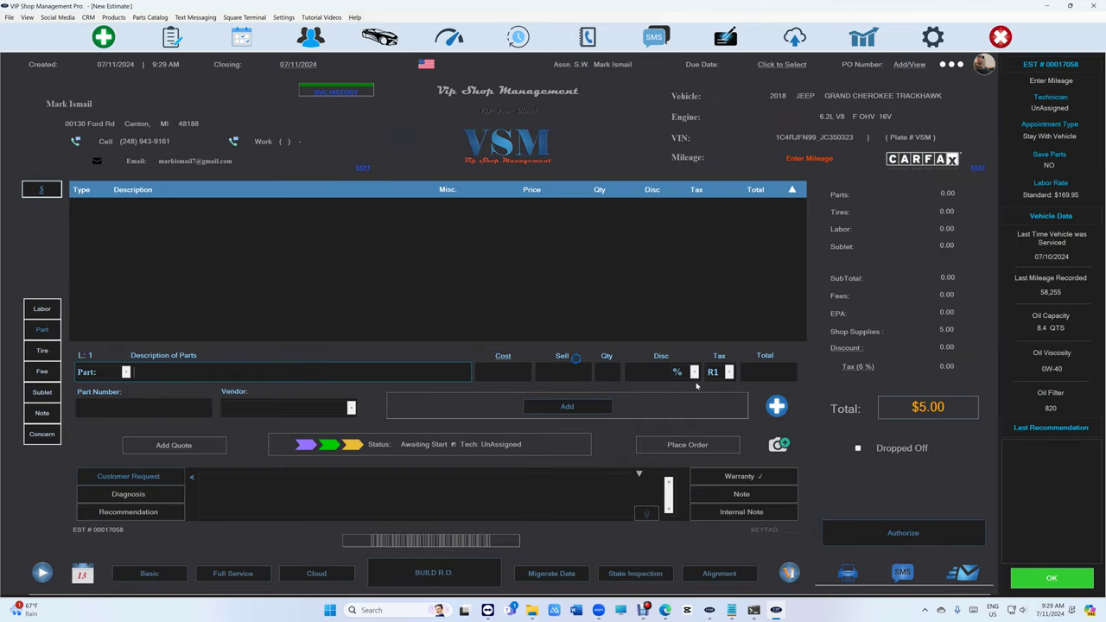
After checking AutoZone, quote the STP air filter SA50055 from PartsTech onto the estimate.
left_click(776, 405)
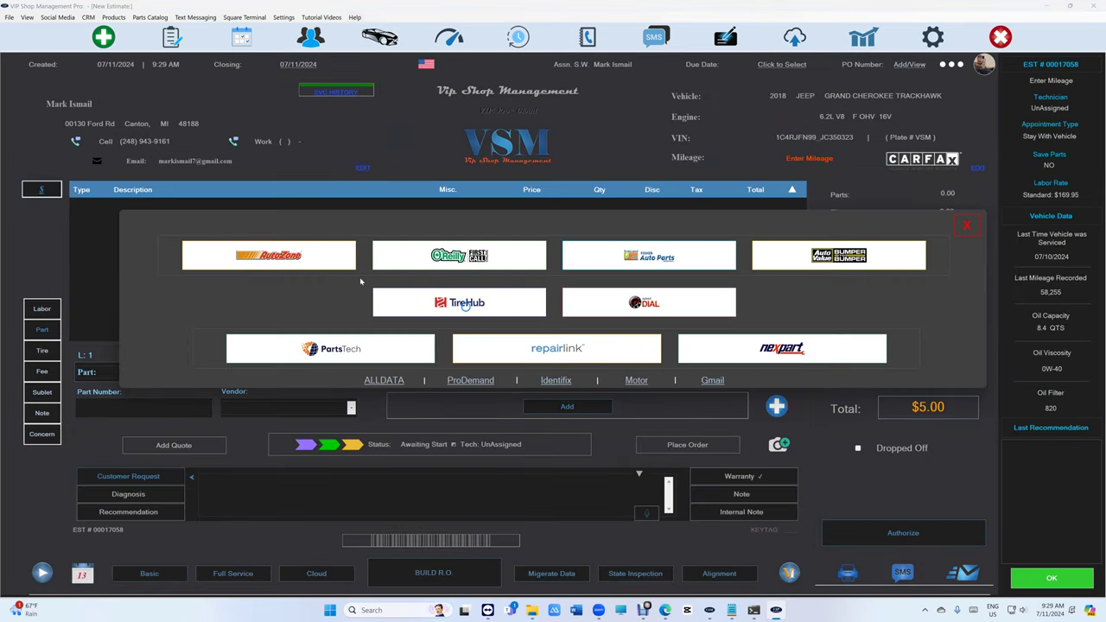
left_click(298, 257)
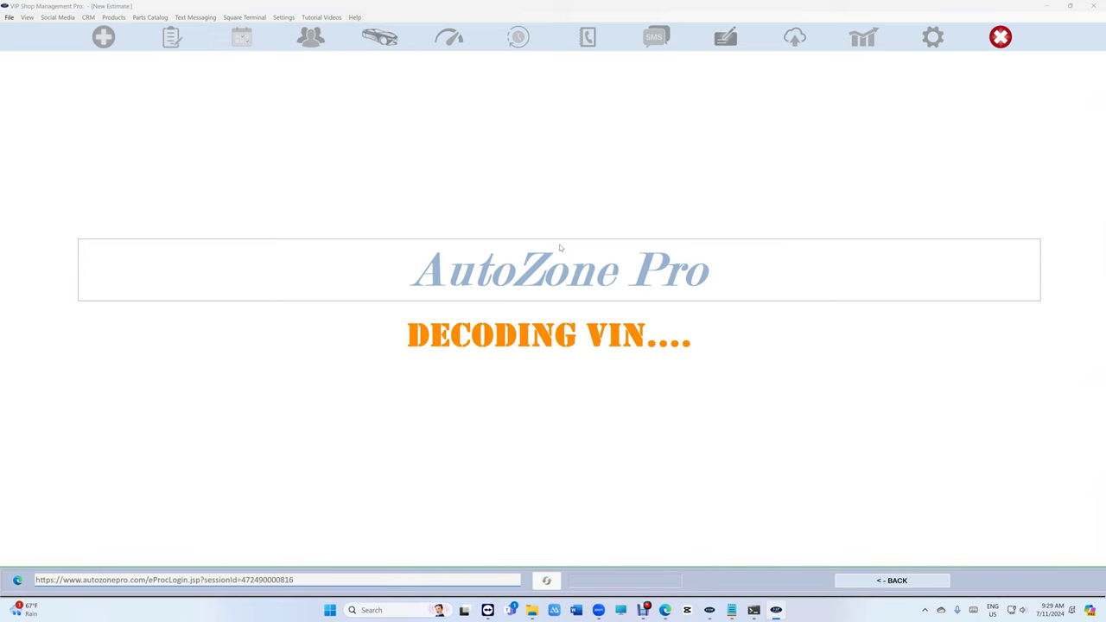
left_click(899, 580)
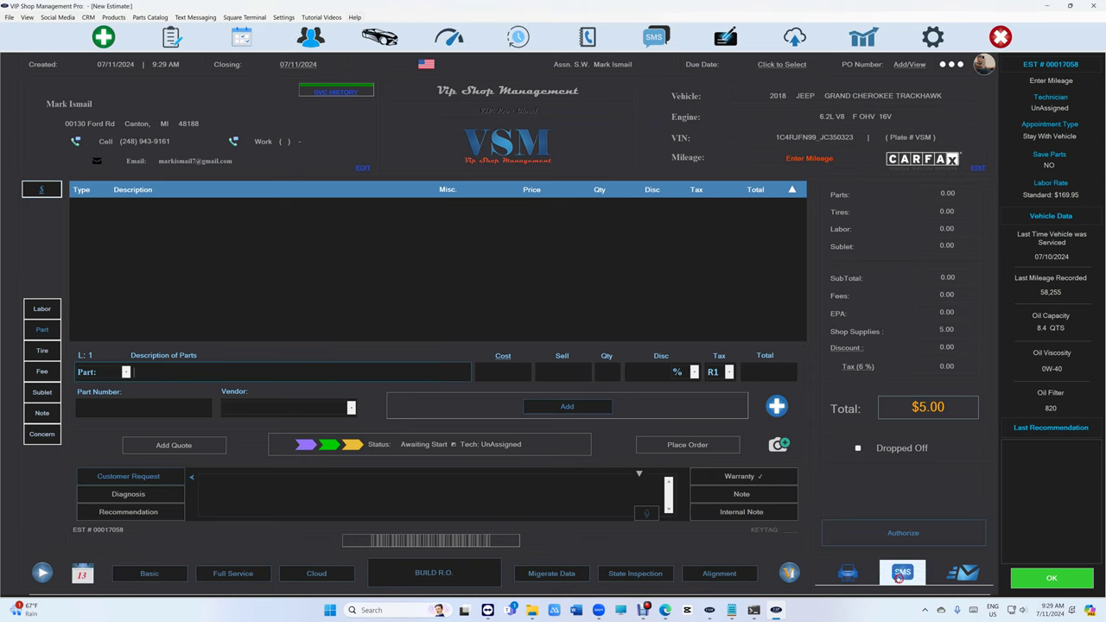
left_click(775, 410)
left_click(354, 348)
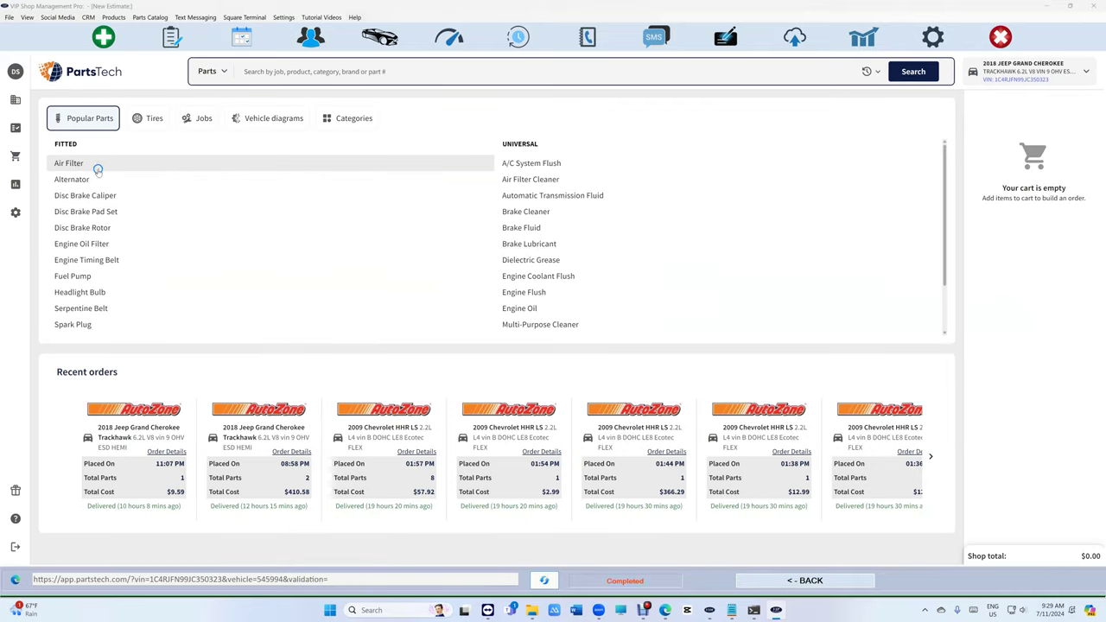
left_click(86, 163)
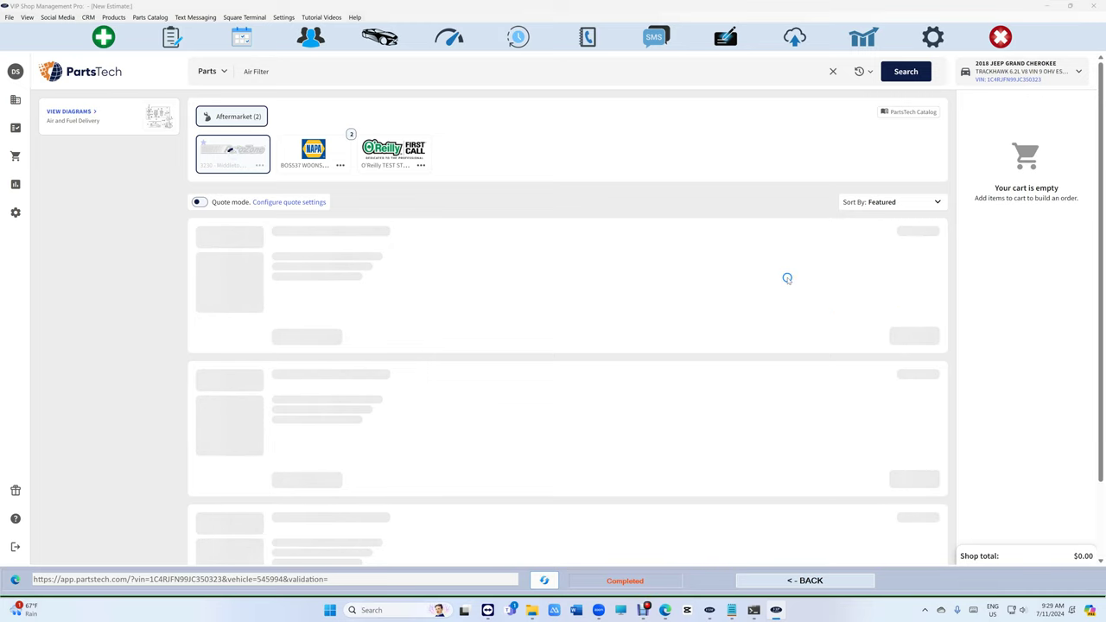
left_click(914, 318)
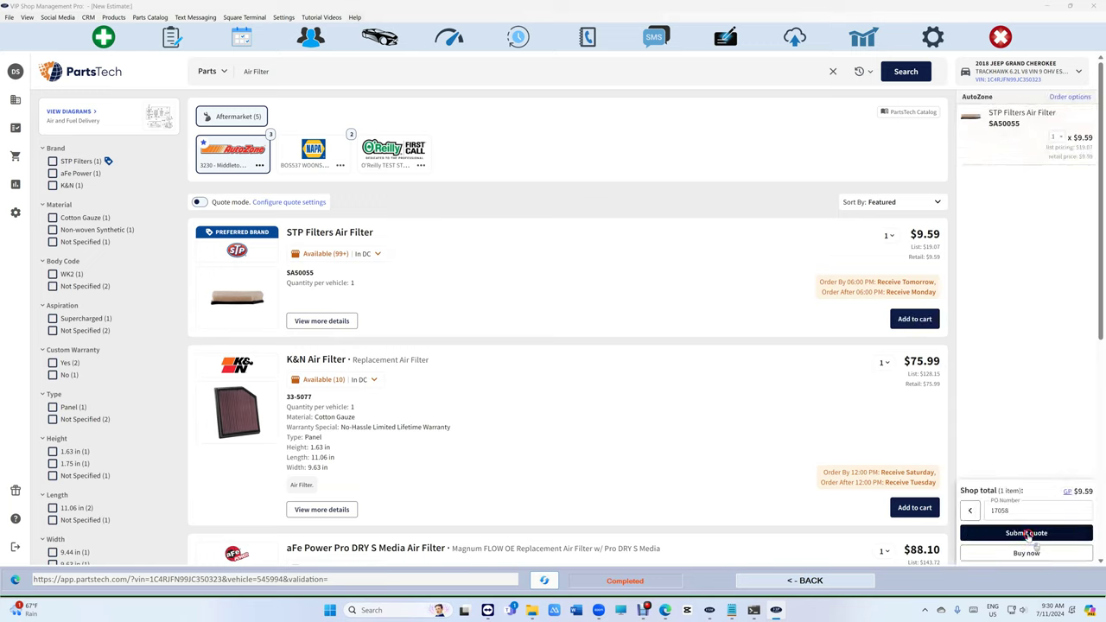
left_click(1026, 533)
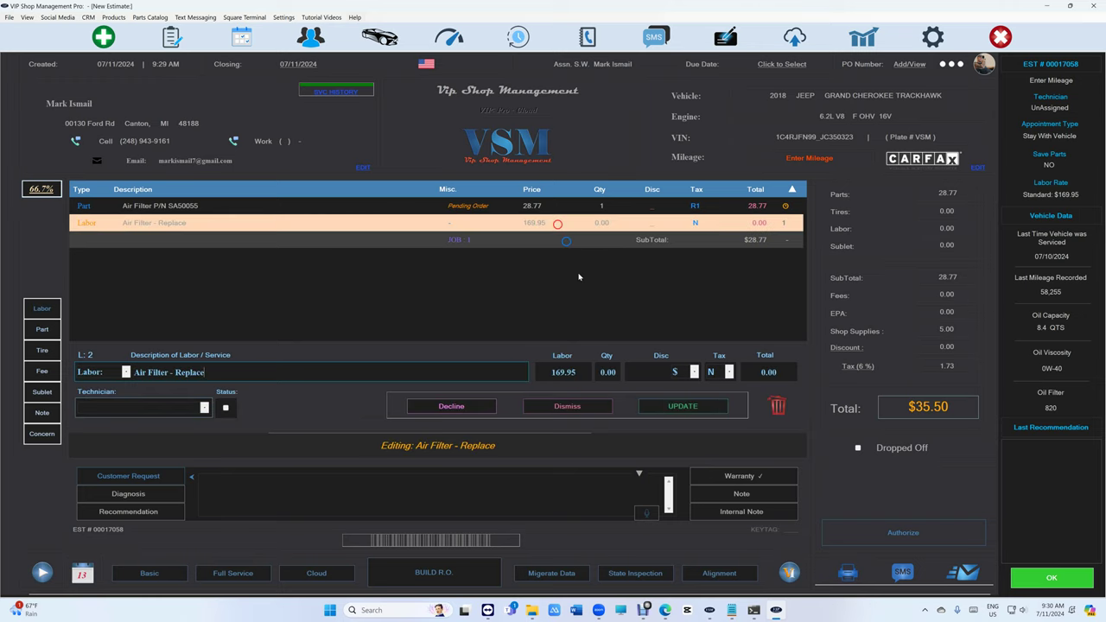
Select the air filter lines and start ordering the filter through PartsTech.
left_click(400, 225)
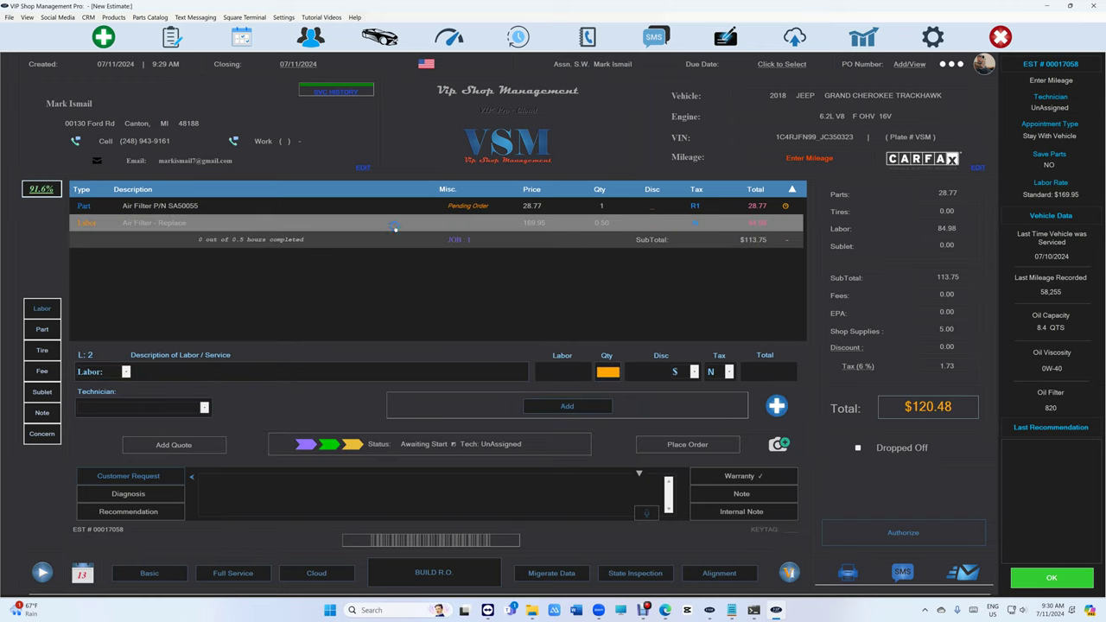
left_click(491, 210)
left_click(671, 442)
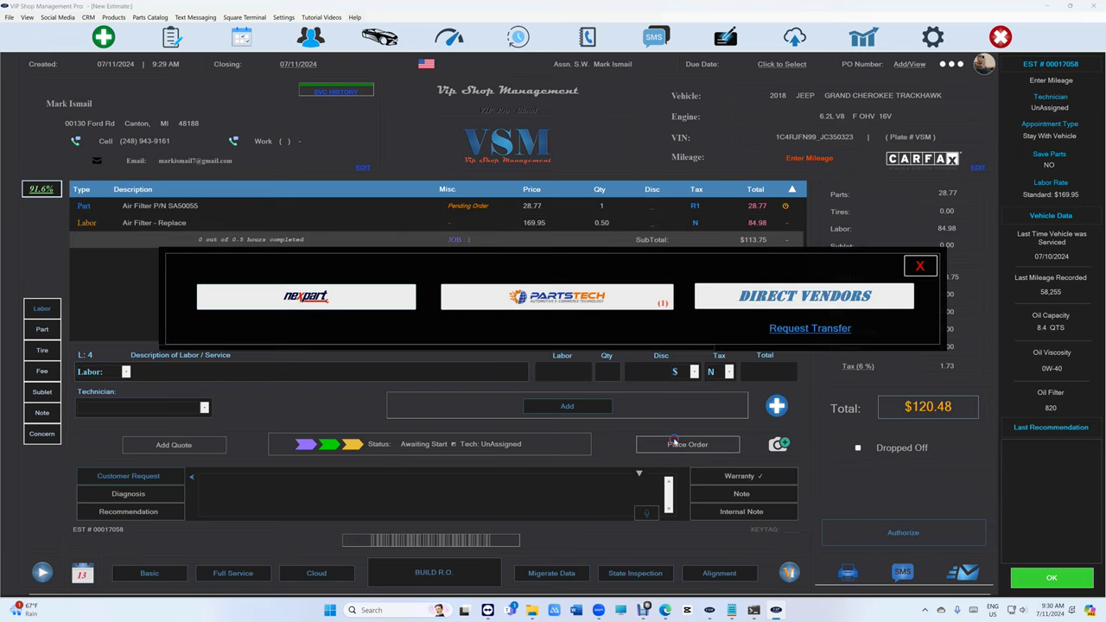
left_click(578, 297)
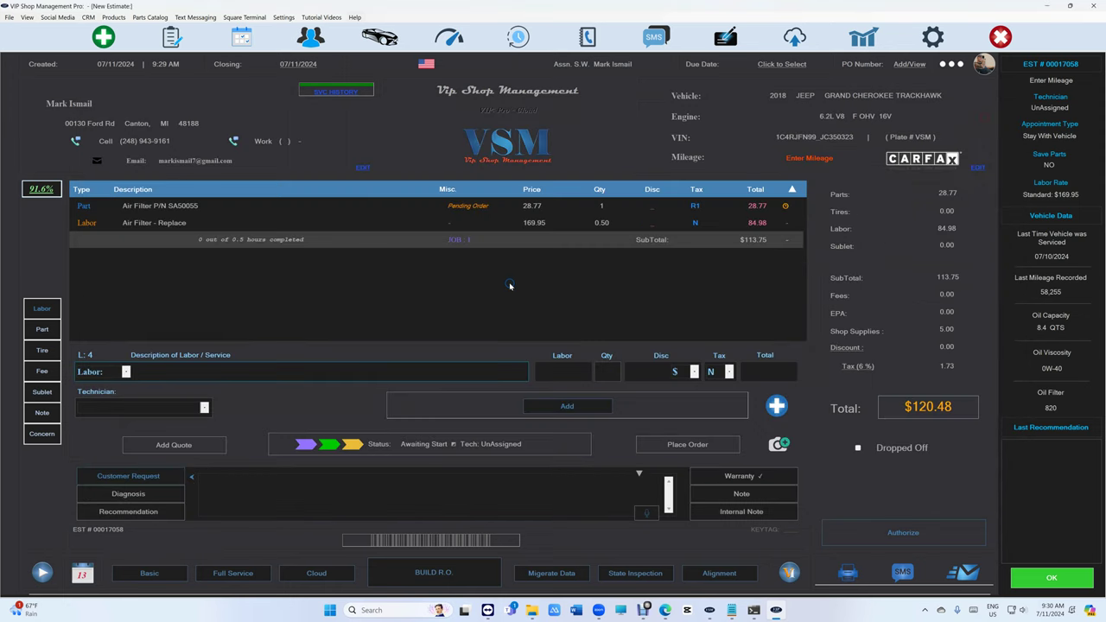
left_click(525, 227)
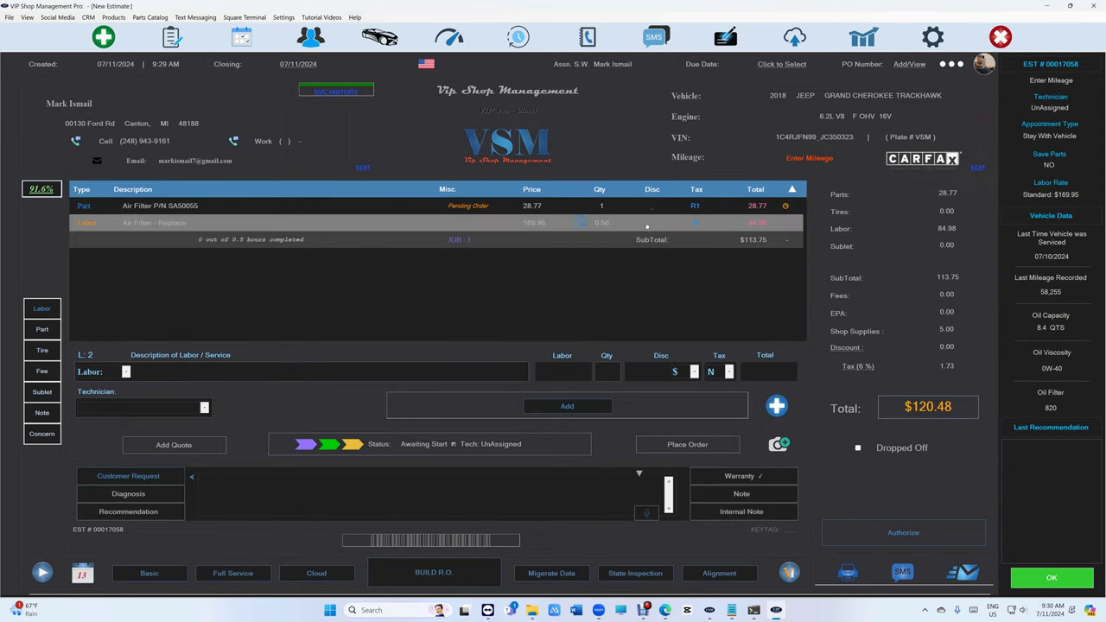
left_click(787, 211)
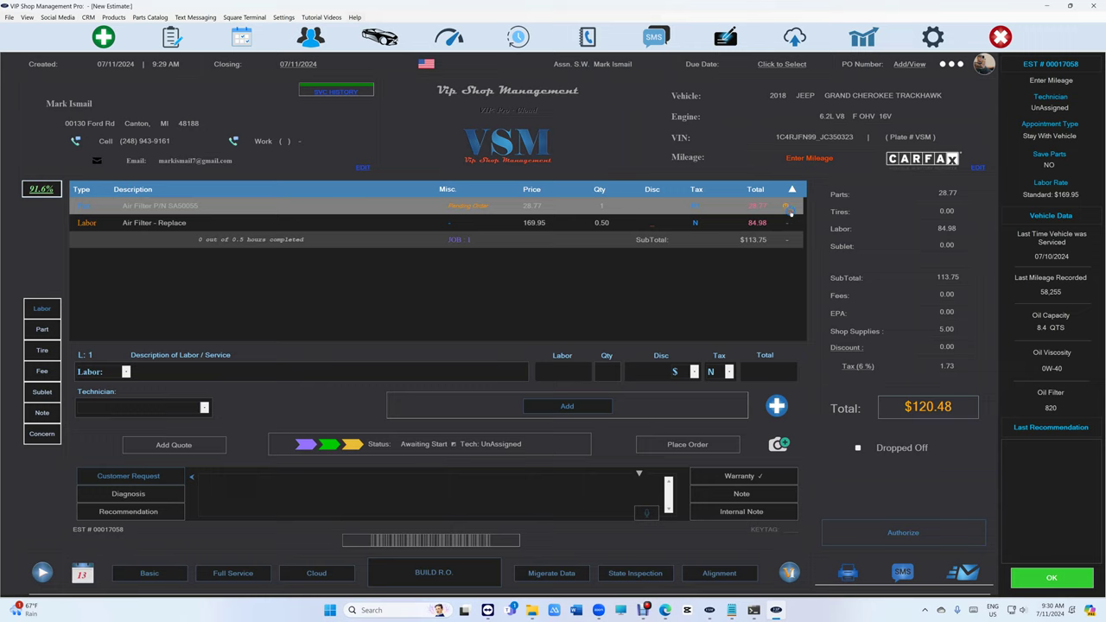
left_click(424, 233)
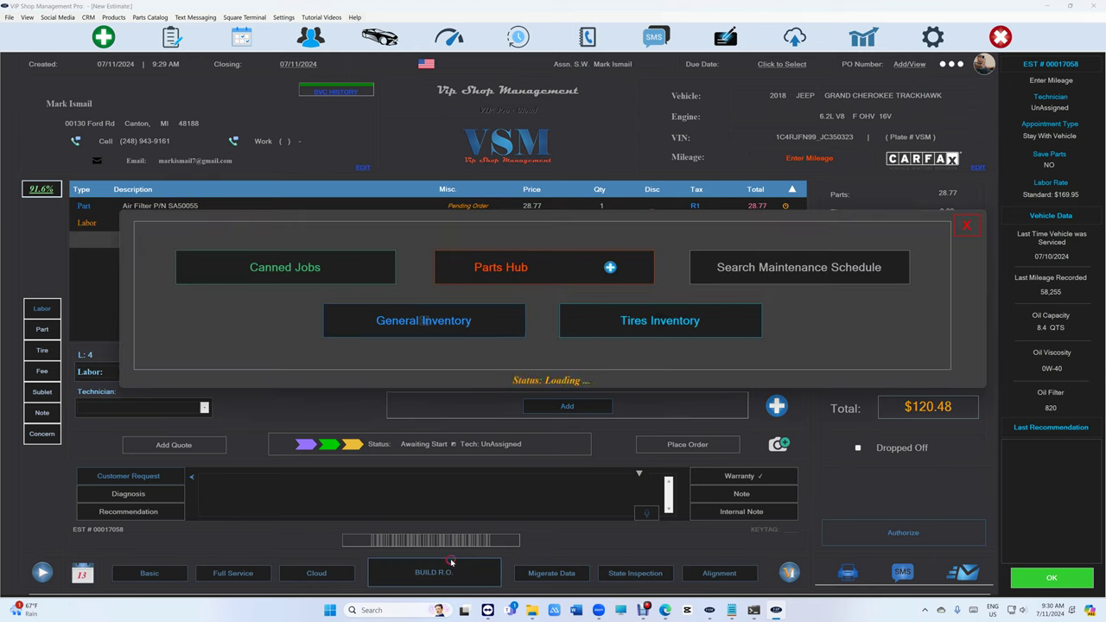
Add four Firestone 225/45R16 tires from tire inventory as a new job.
left_click(640, 332)
left_click(446, 193)
left_click(704, 390)
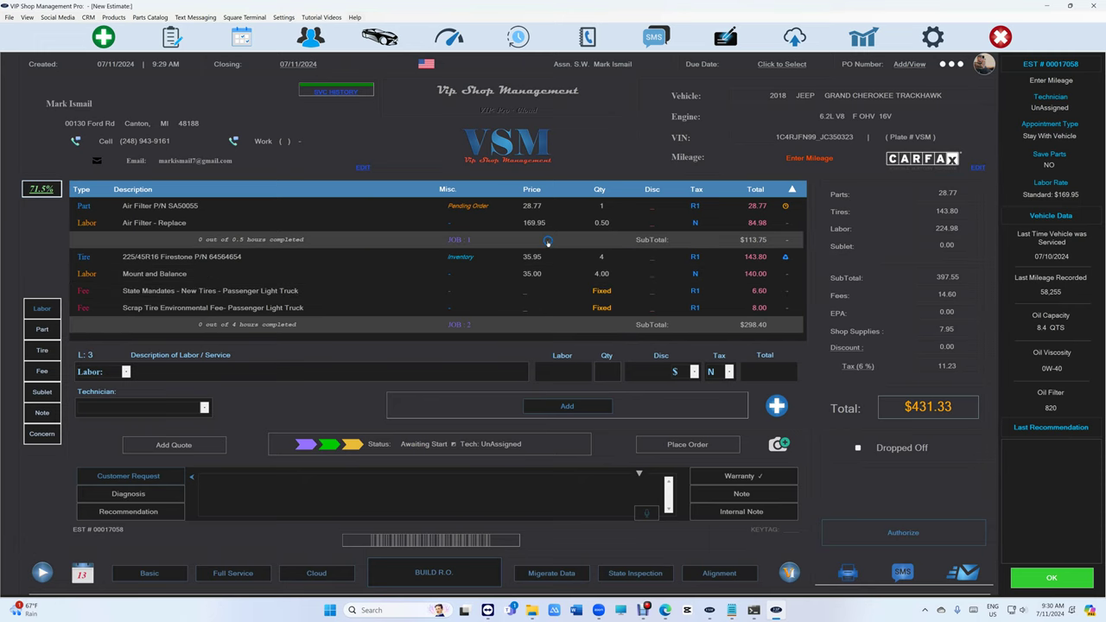
Check availability and place the PartsTech order for the STP air filter.
left_click(702, 447)
left_click(592, 301)
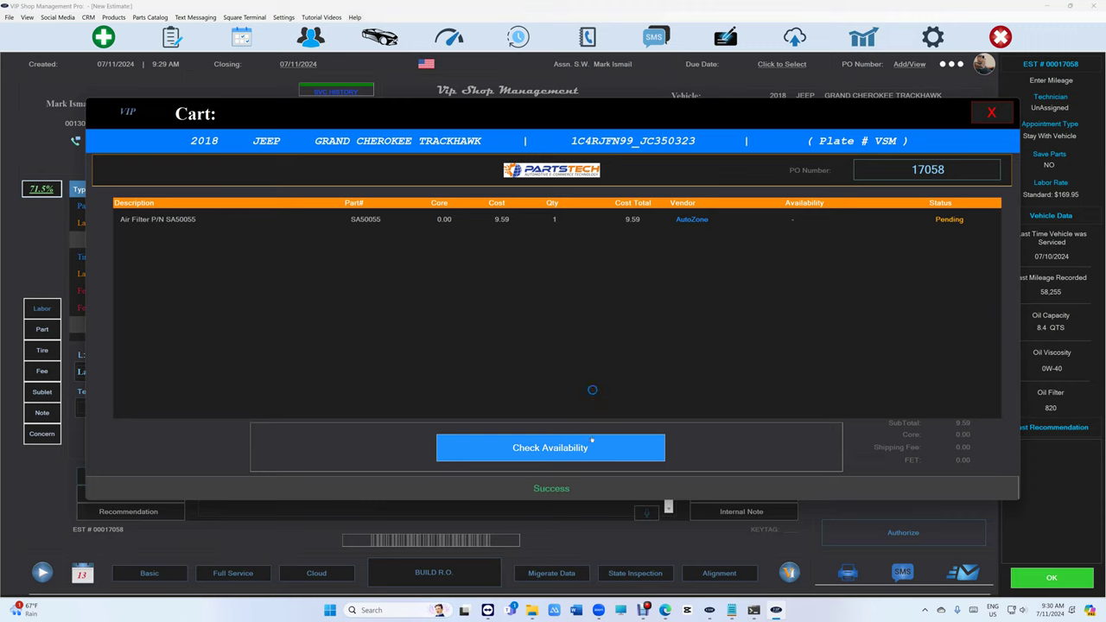
left_click(589, 447)
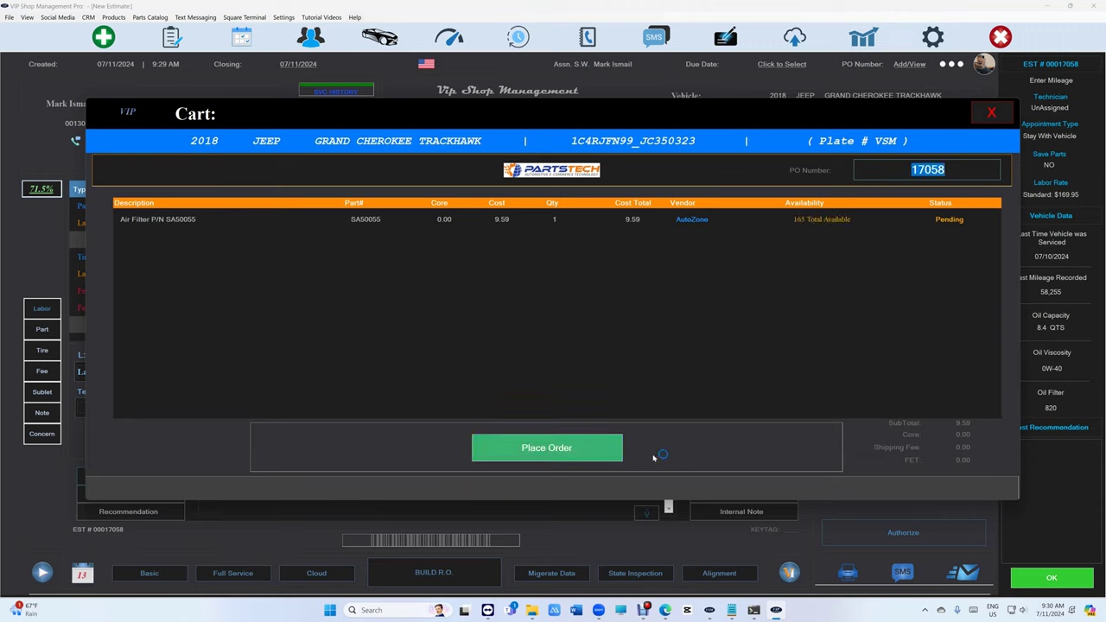
left_click(651, 447)
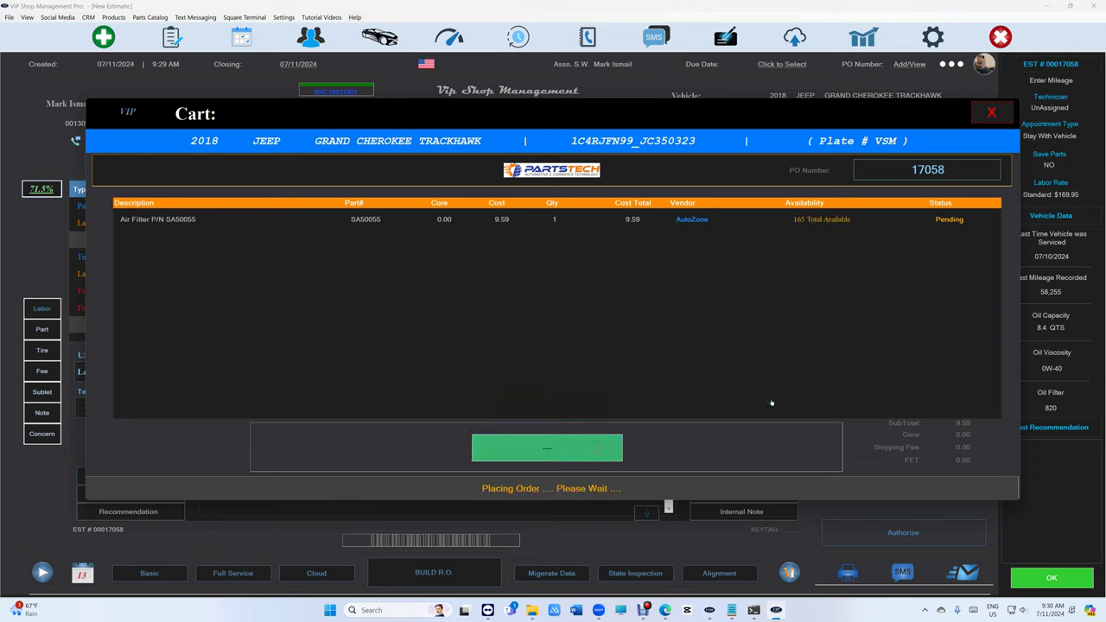
left_click(604, 448)
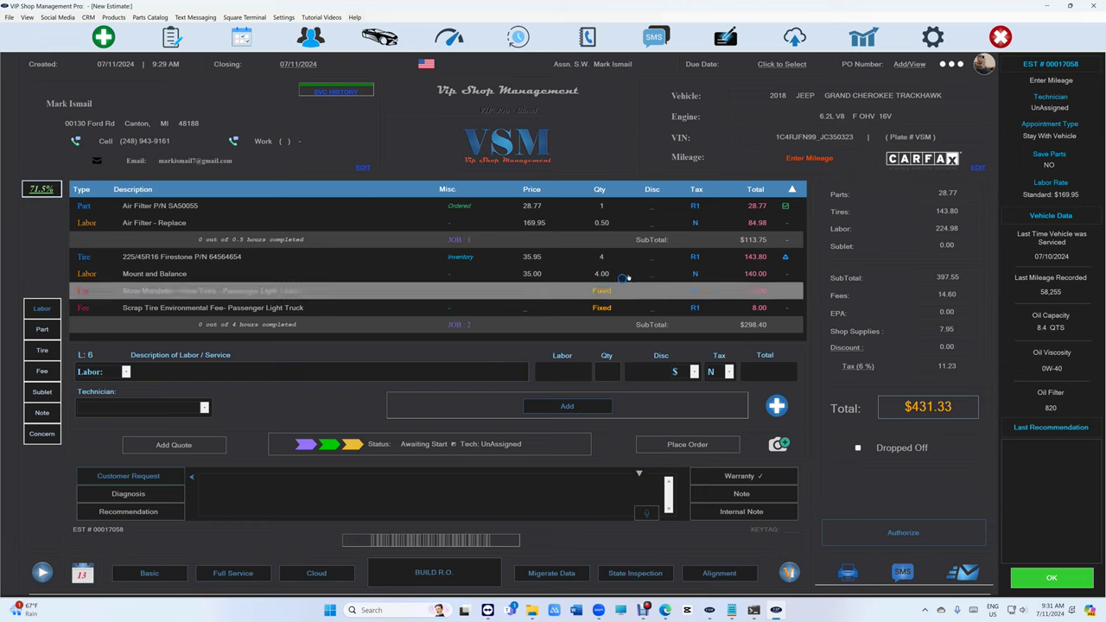
Mark job 1's parts as received, first setting the air filter line to In Stock.
left_click(649, 242)
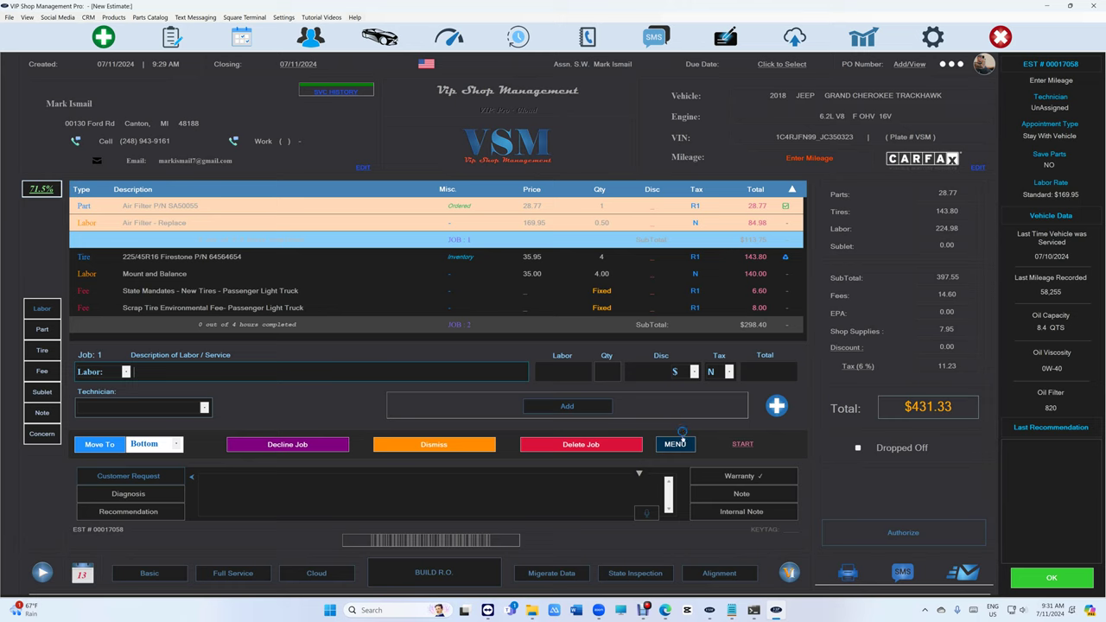
left_click(676, 444)
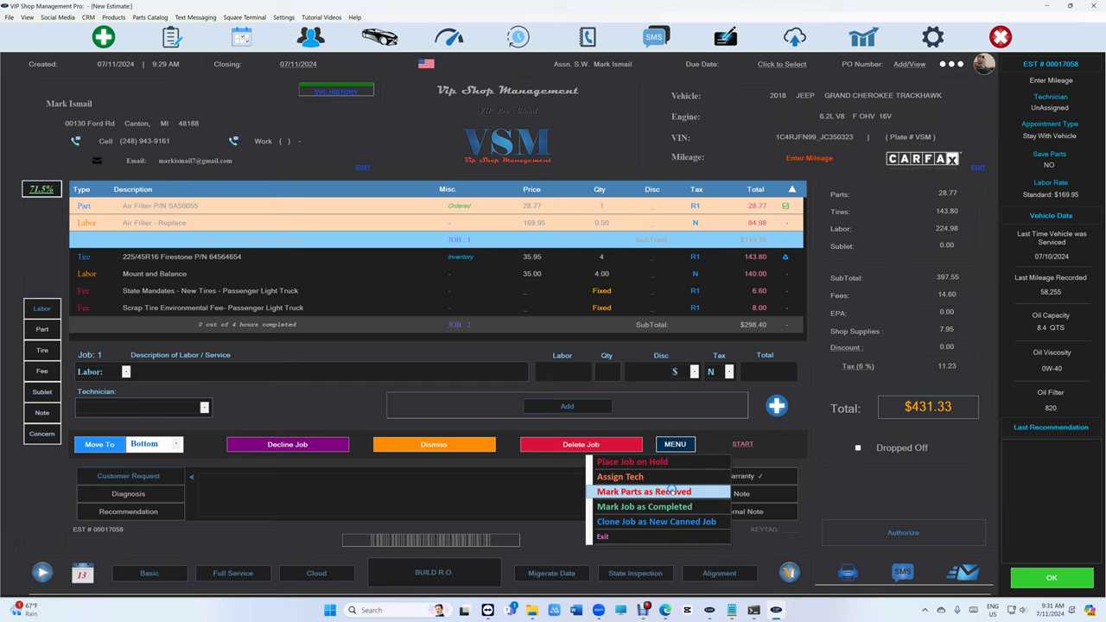
left_click(666, 491)
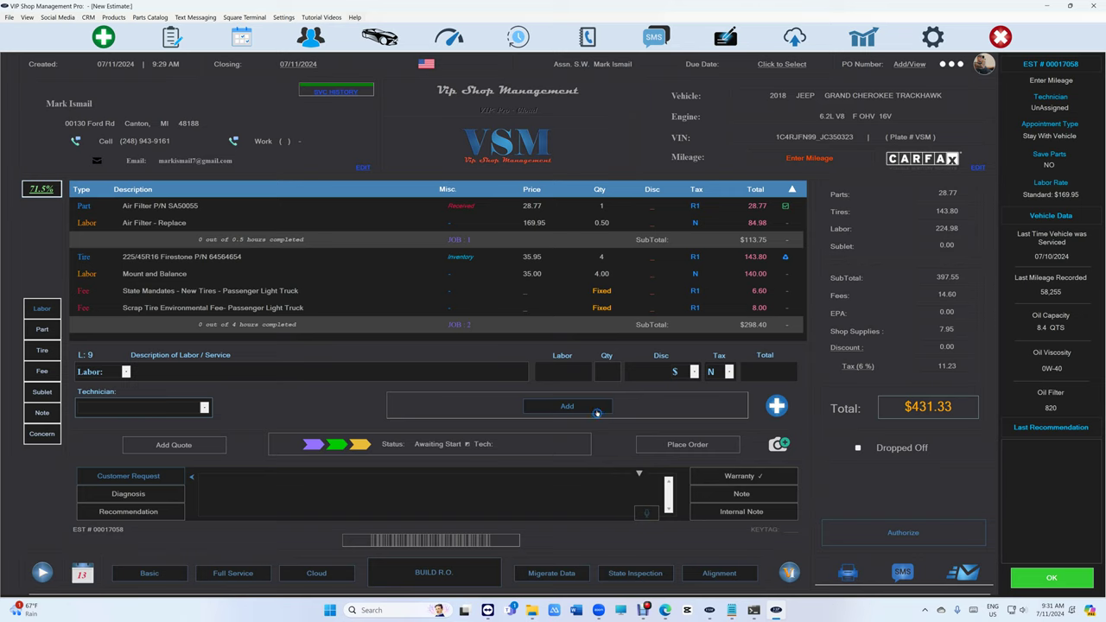
left_click(417, 378)
left_click(389, 206)
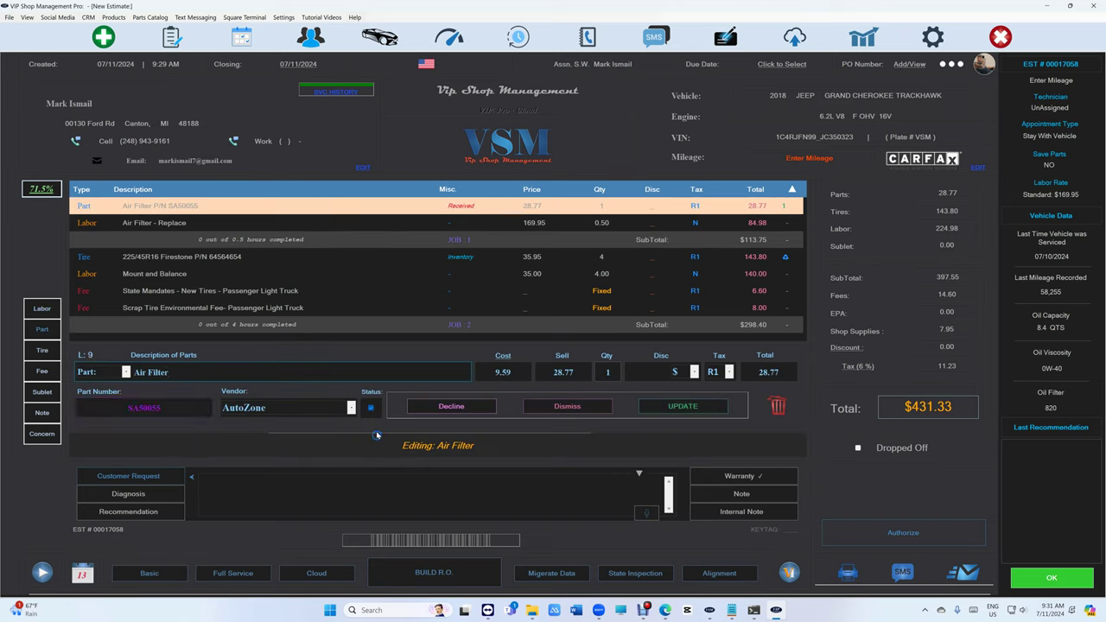
left_click(371, 408)
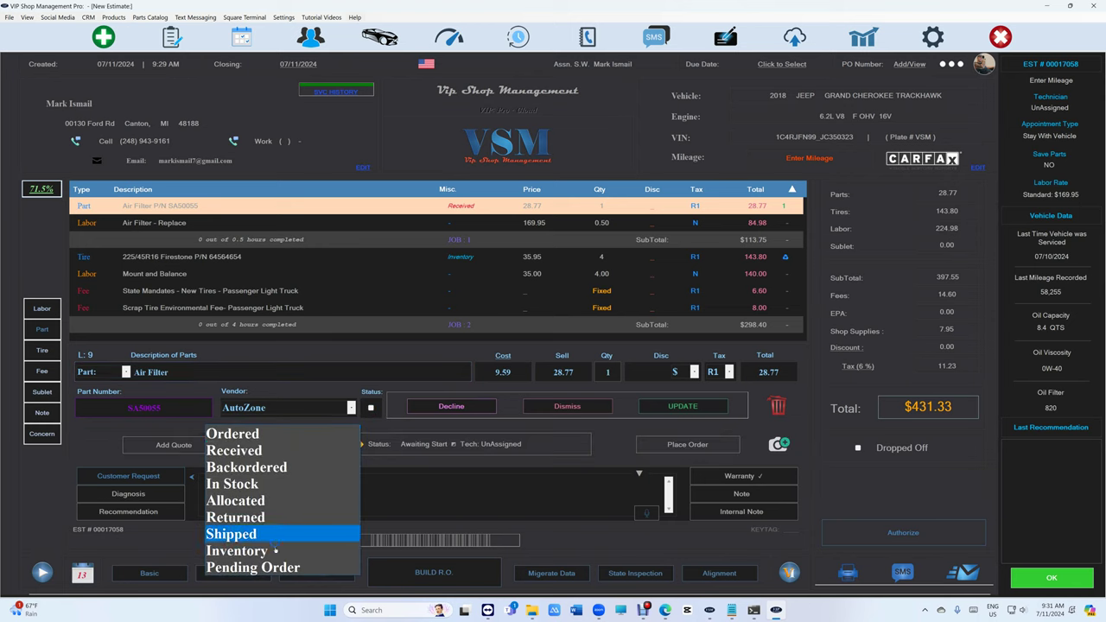
left_click(280, 483)
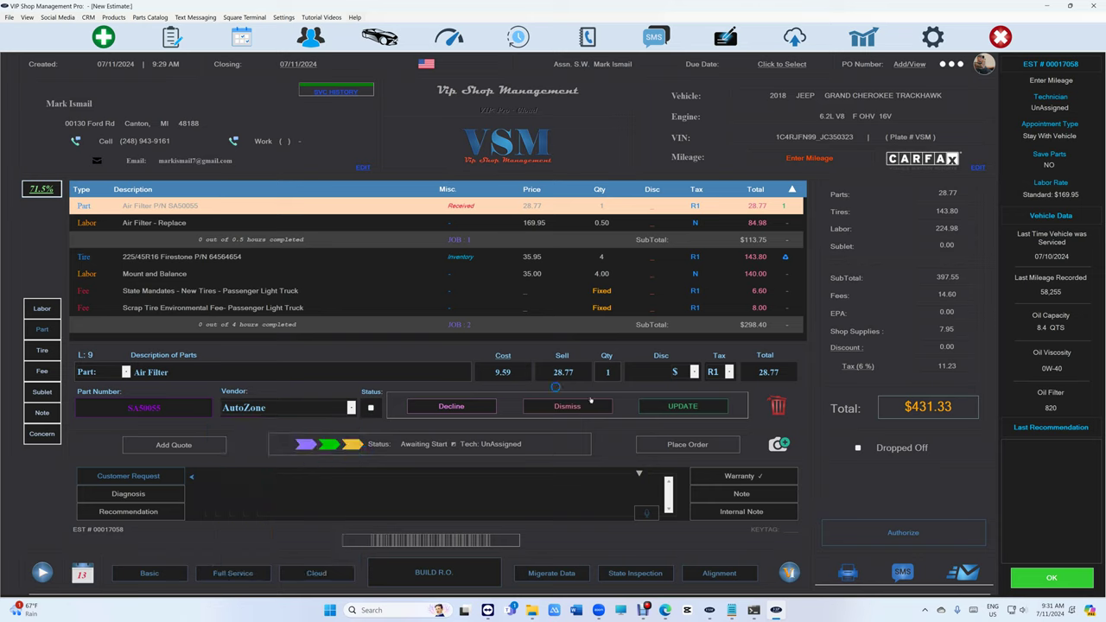
left_click(648, 406)
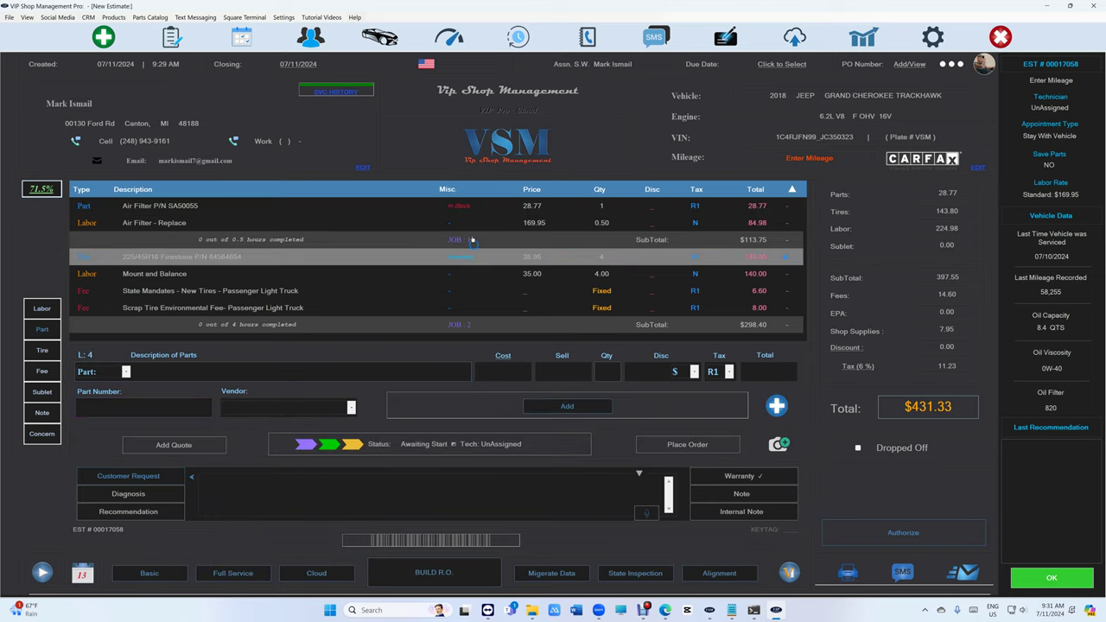
Change the air filter line's status to Received and update it.
left_click(474, 207)
left_click(371, 408)
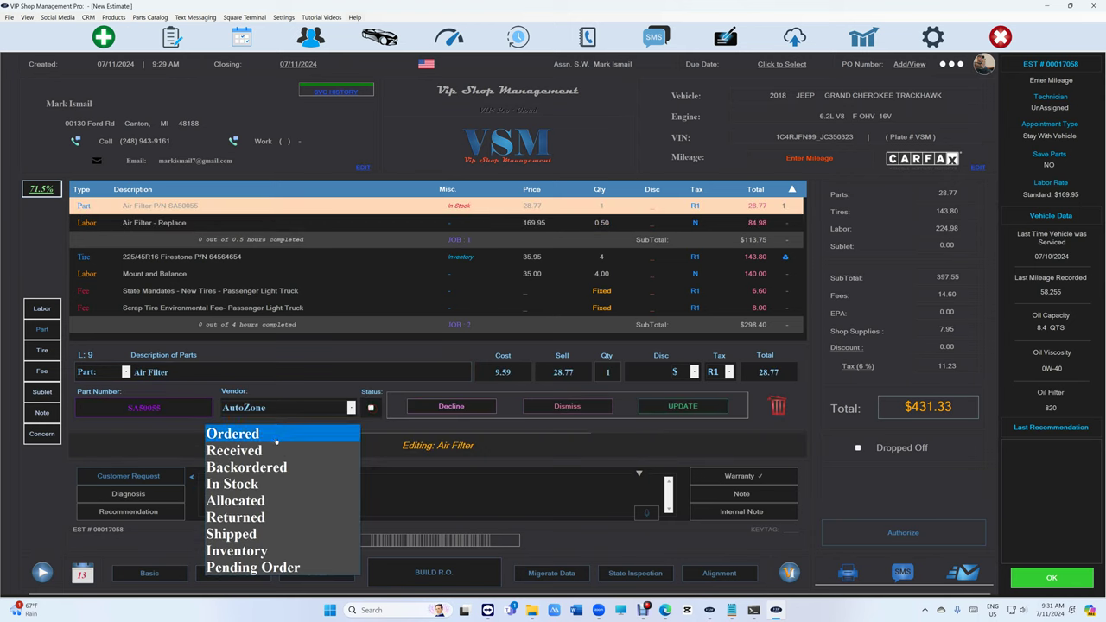
left_click(288, 450)
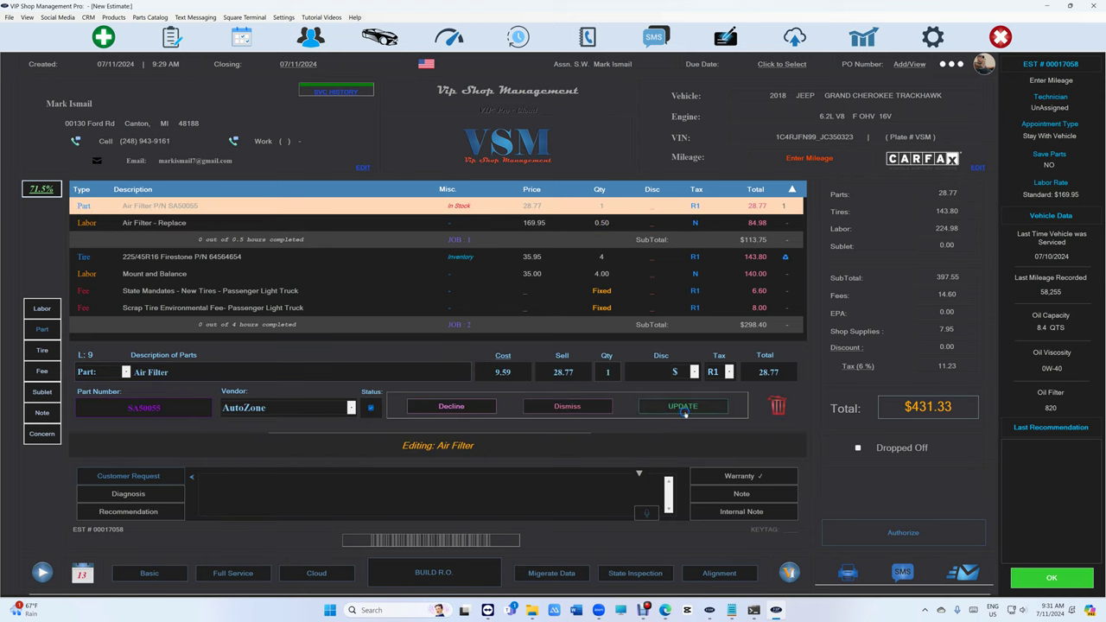
left_click(683, 408)
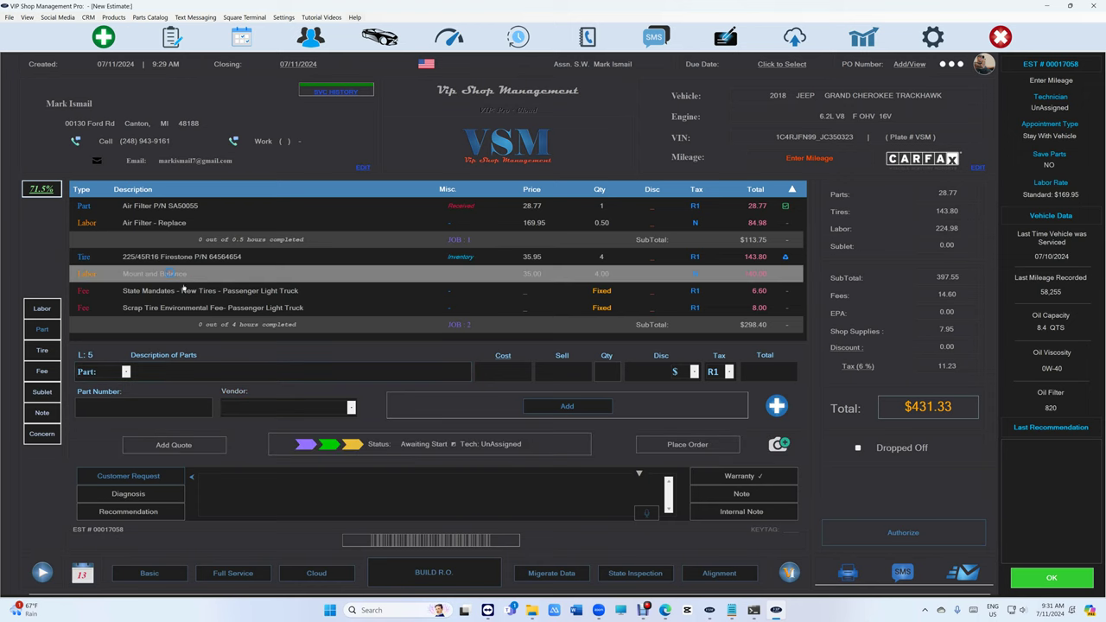
Add the DUS front pads, caliper, rear pads, and shoes-and-drums canned brake jobs.
left_click(434, 573)
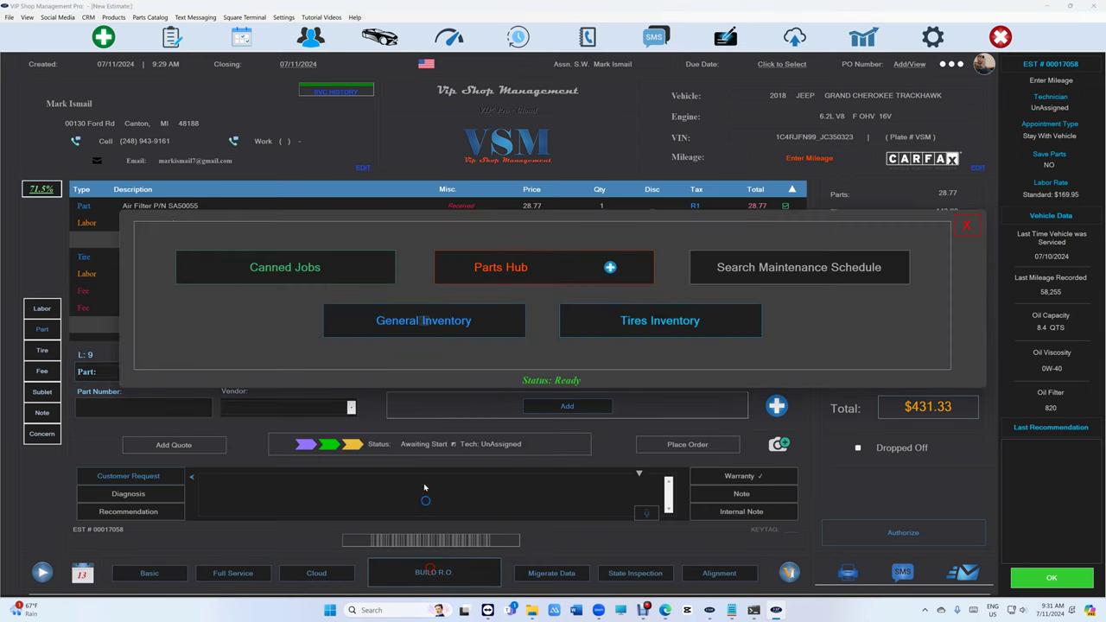
left_click(313, 267)
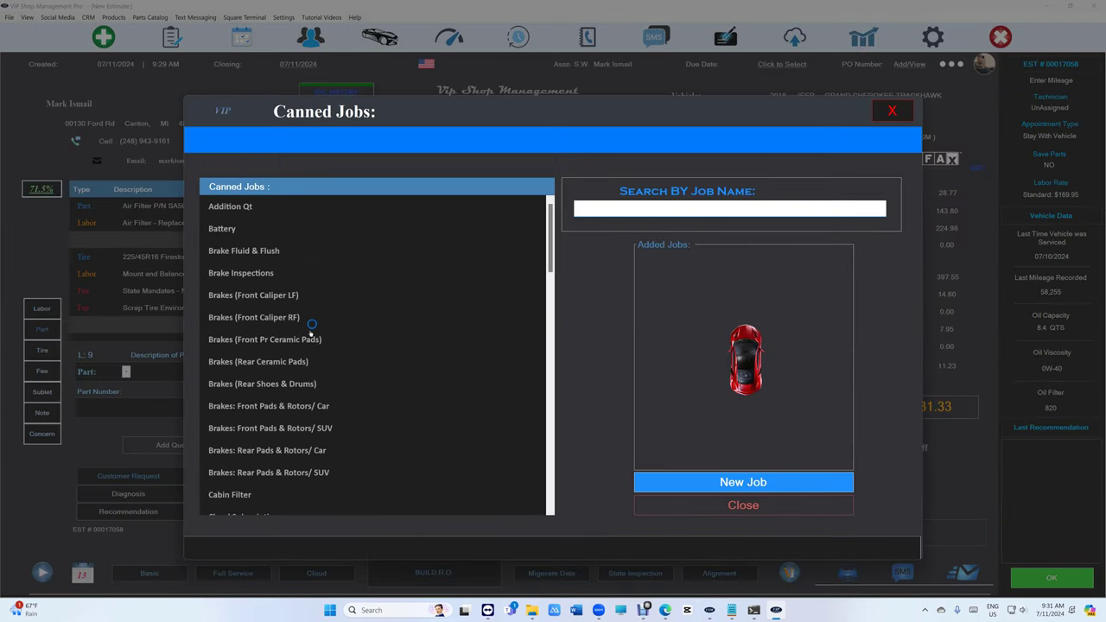
left_click(277, 317)
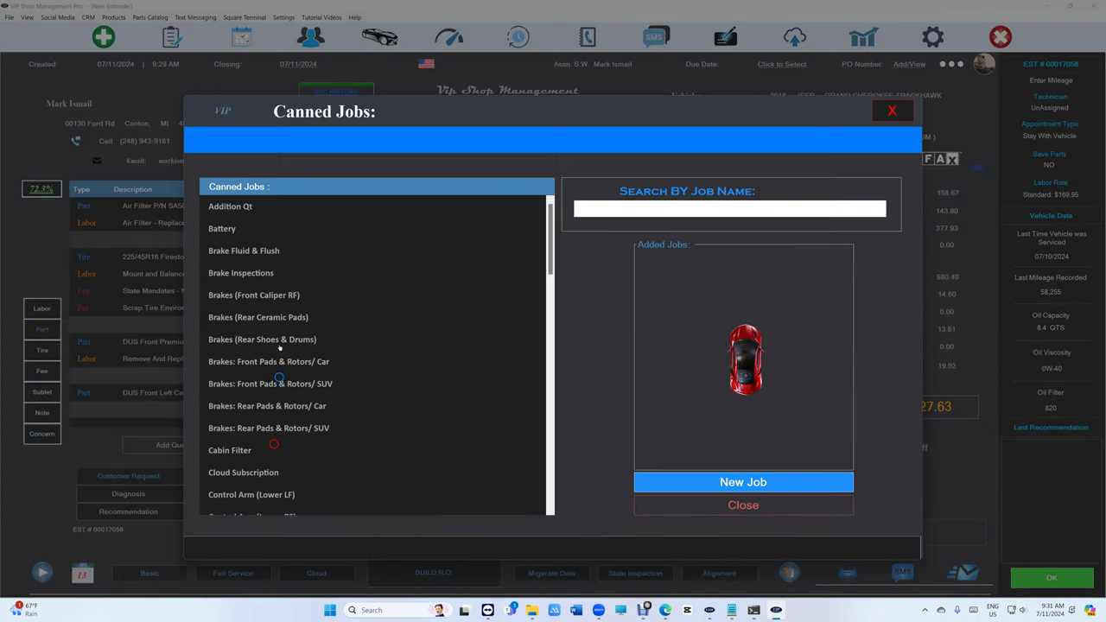
left_click(278, 320)
left_click(747, 509)
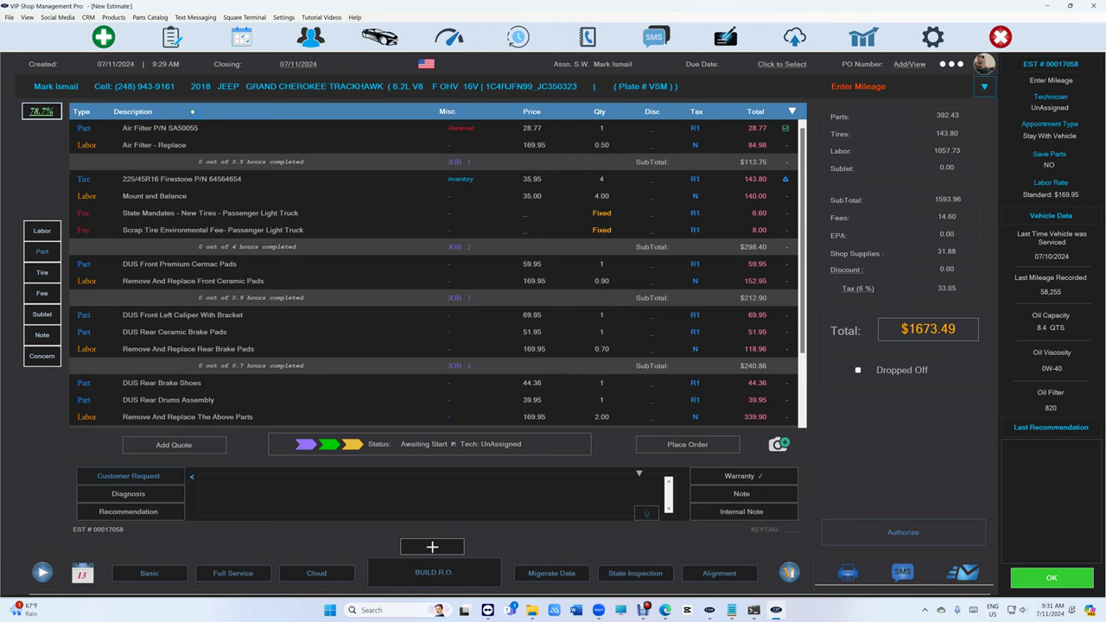
Save via WorkFlow, reopen the $1673.49 Jeep estimate, and view then cancel Customer Information.
left_click(171, 37)
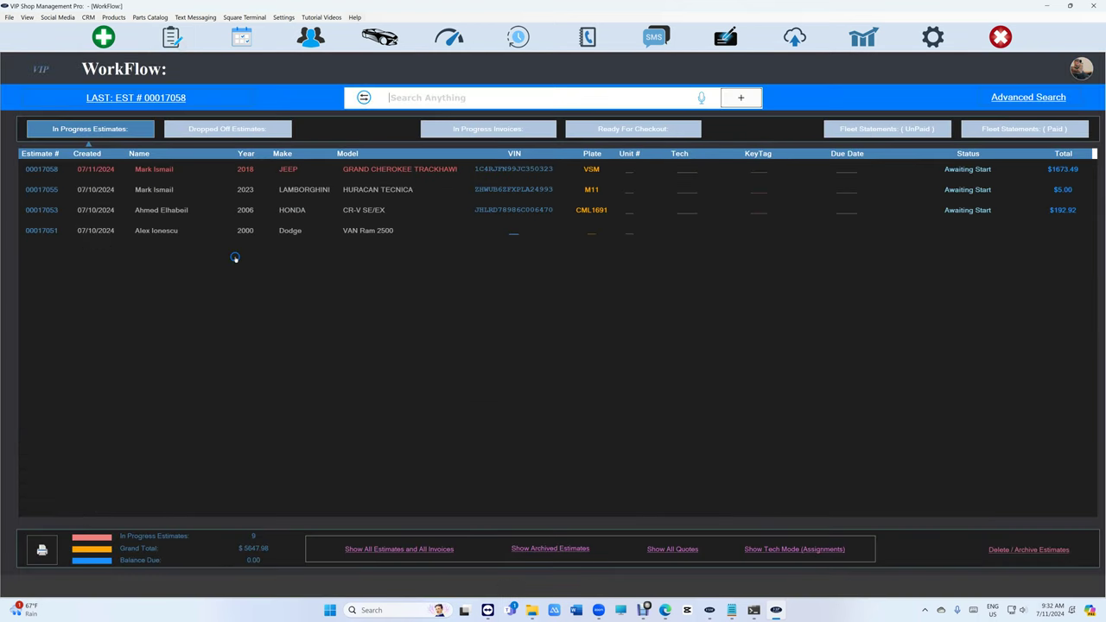
double_click(270, 172)
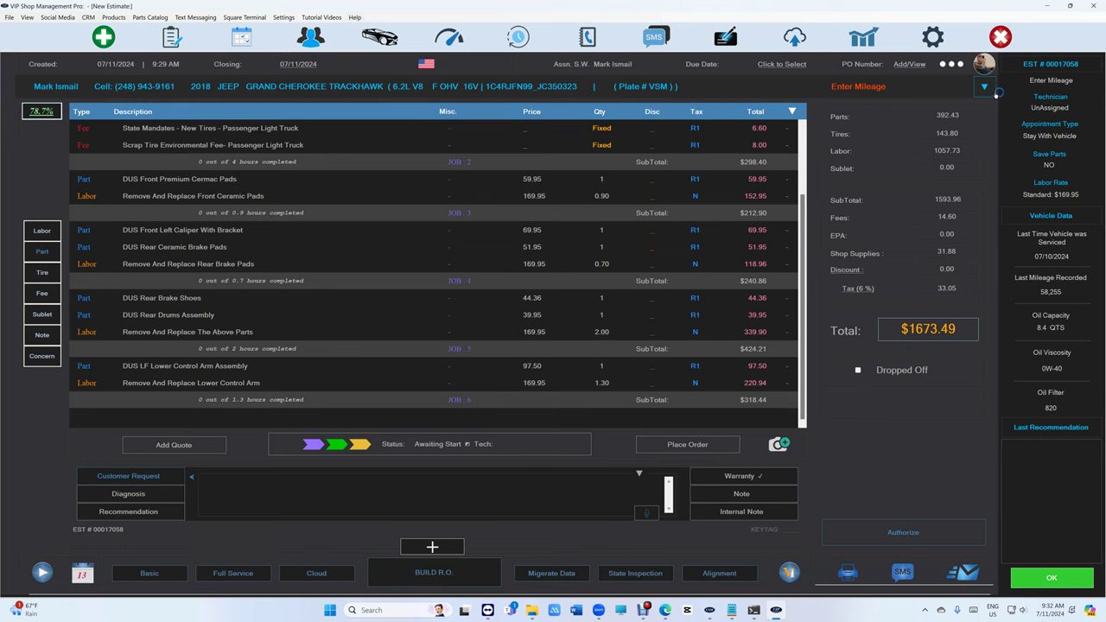
left_click(985, 89)
left_click(361, 167)
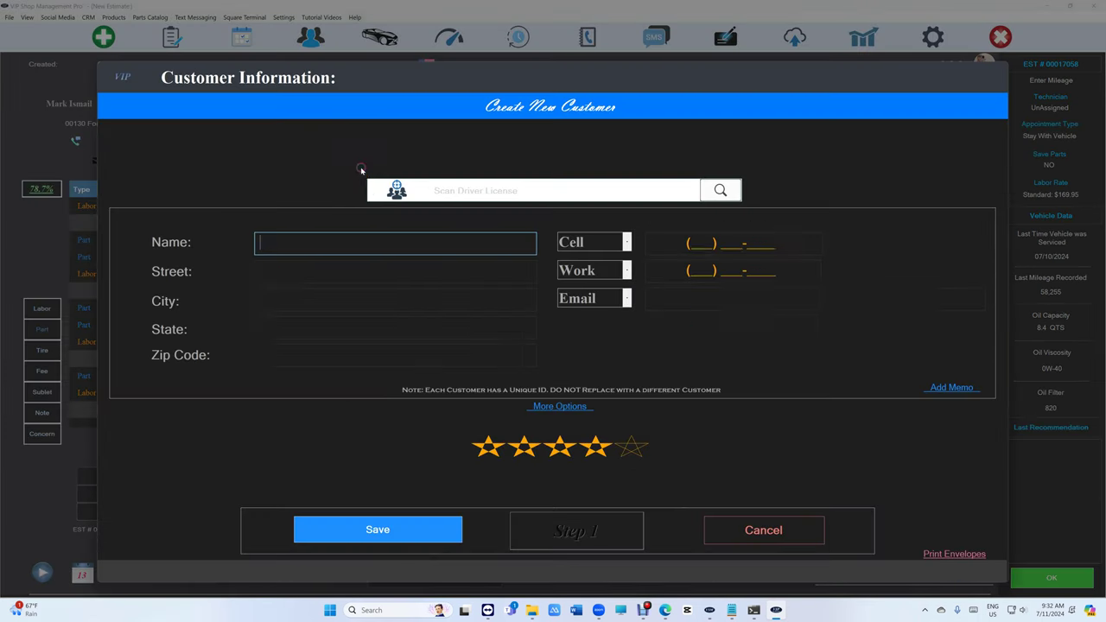
left_click(767, 529)
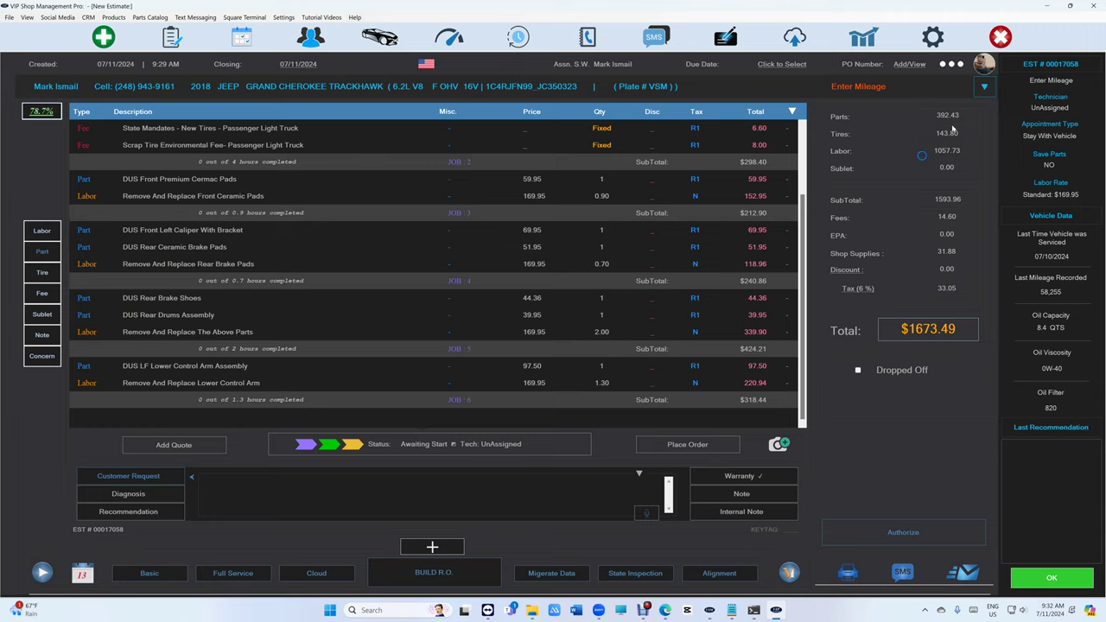
Delete all parts and labor from the Jeep estimate, then save it and start a blank one.
left_click(953, 68)
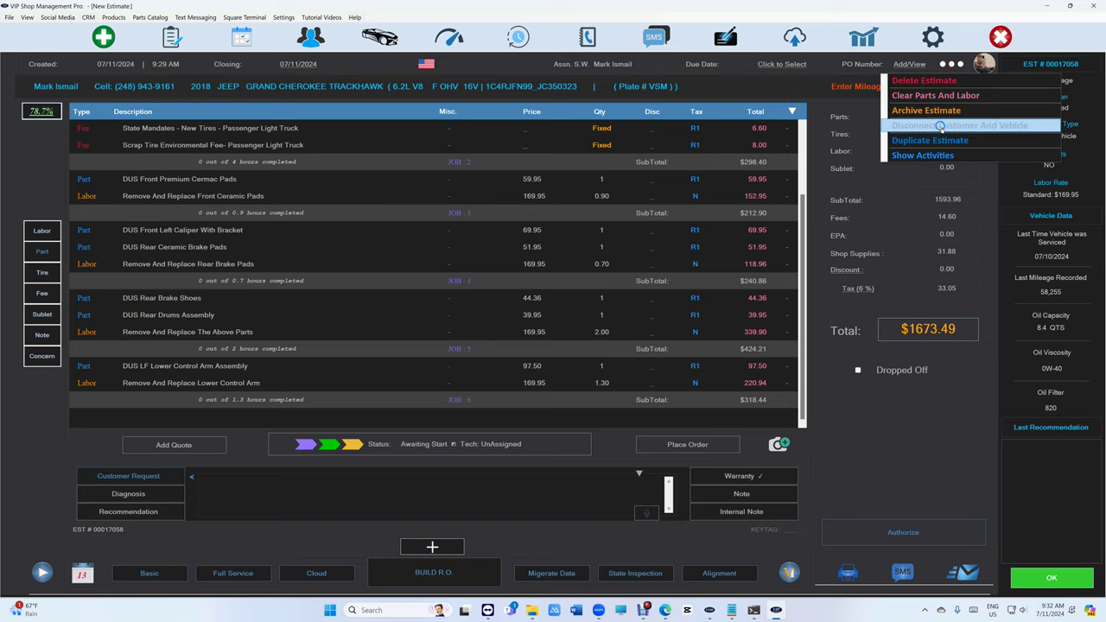
left_click(948, 95)
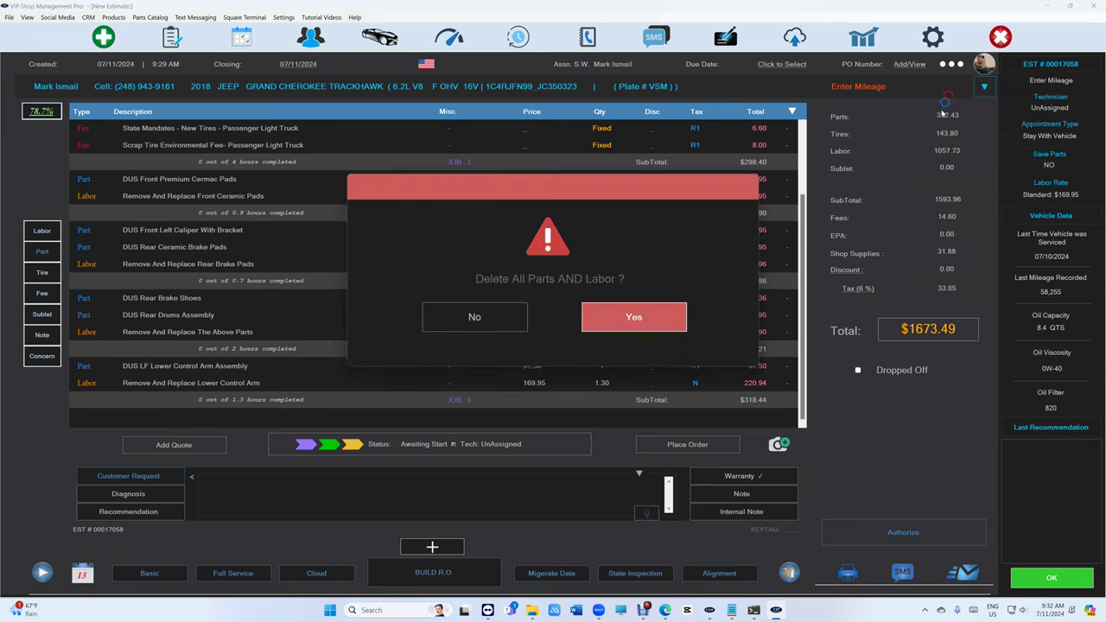
left_click(644, 318)
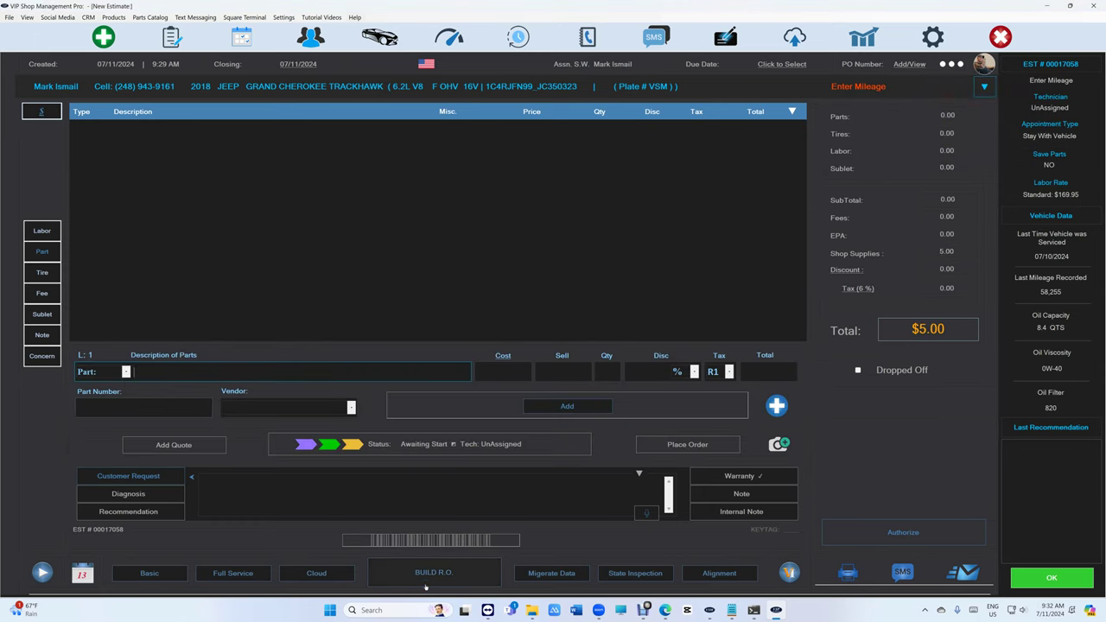
left_click(103, 36)
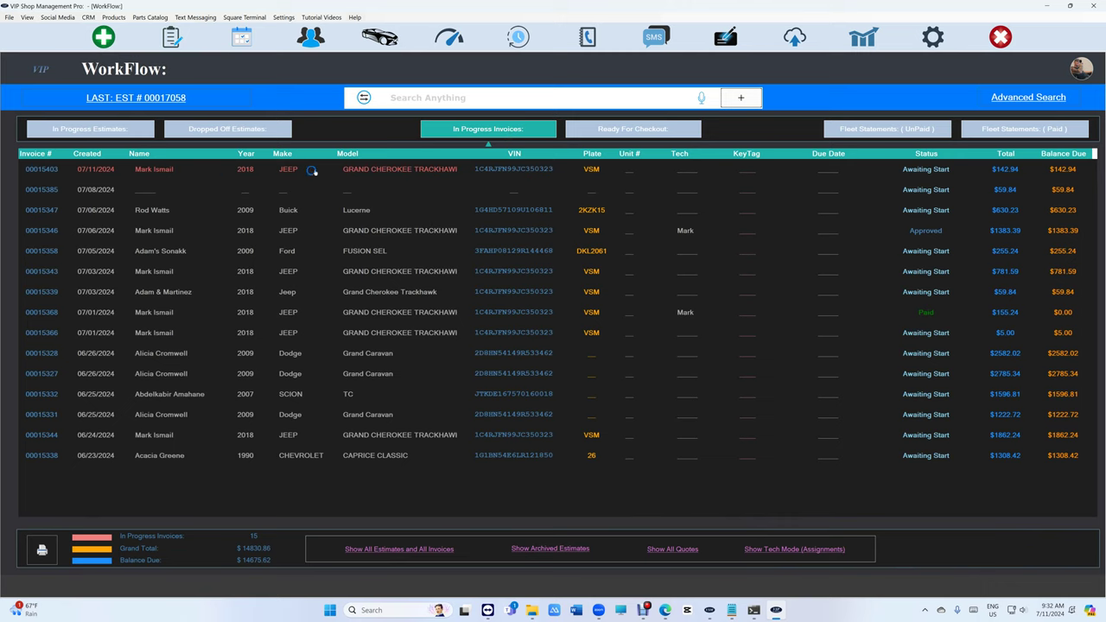
Find the returning customer's Trackhawk and open its existing $142.94 in-progress oil-change invoice.
left_click(111, 39)
left_click(288, 117)
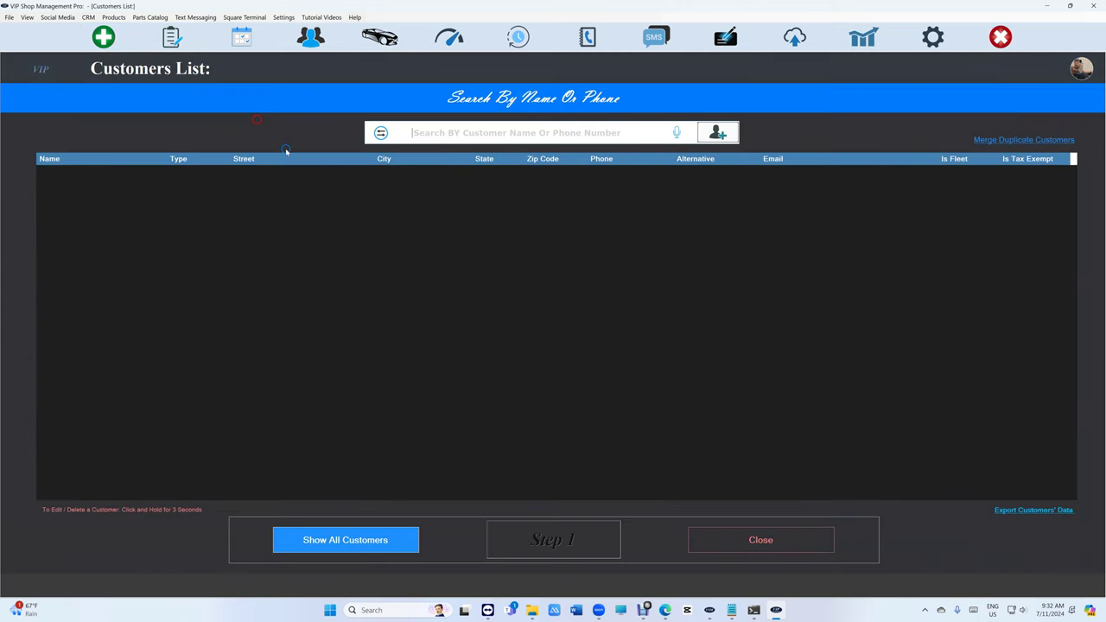
type("makr is")
key("BackSpace")
key("BackSpace")
key("BackSpace")
key("BackSpace")
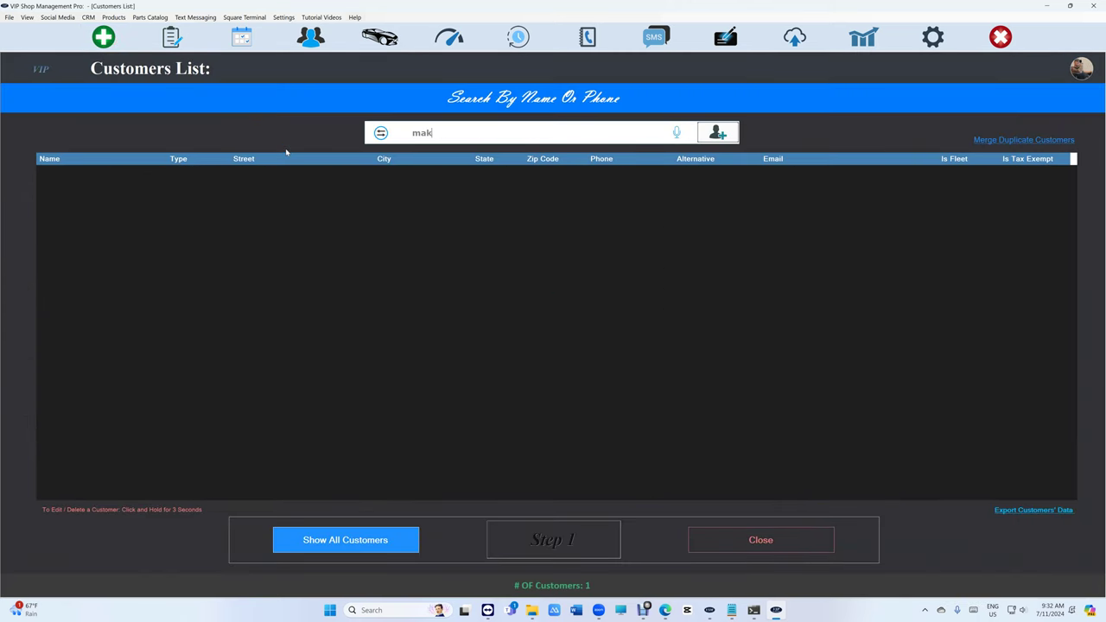
type("k is")
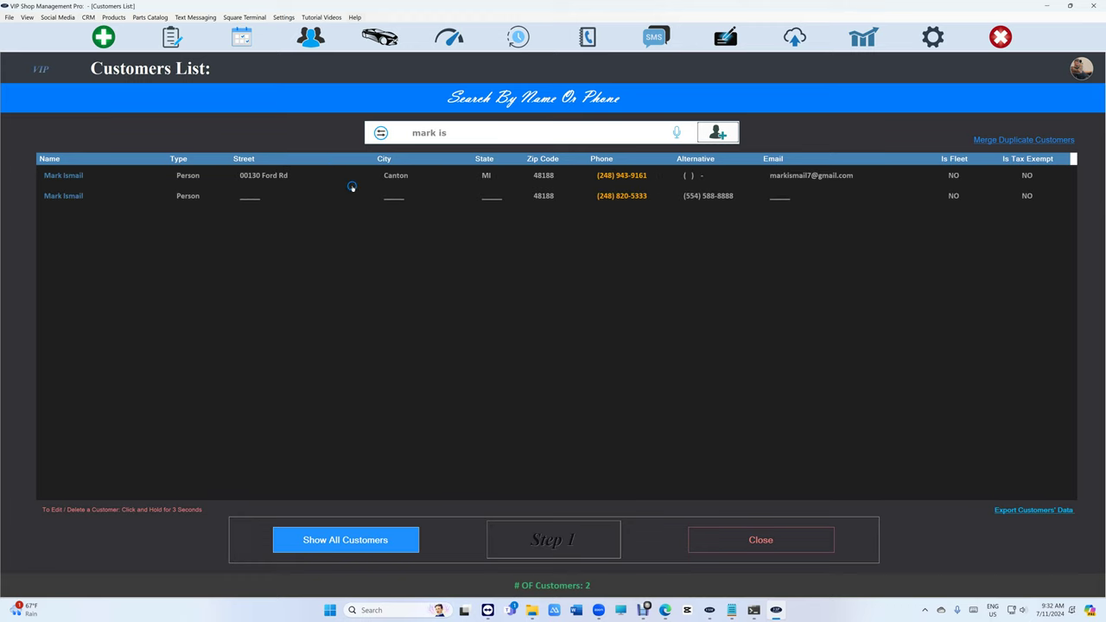
left_click(520, 175)
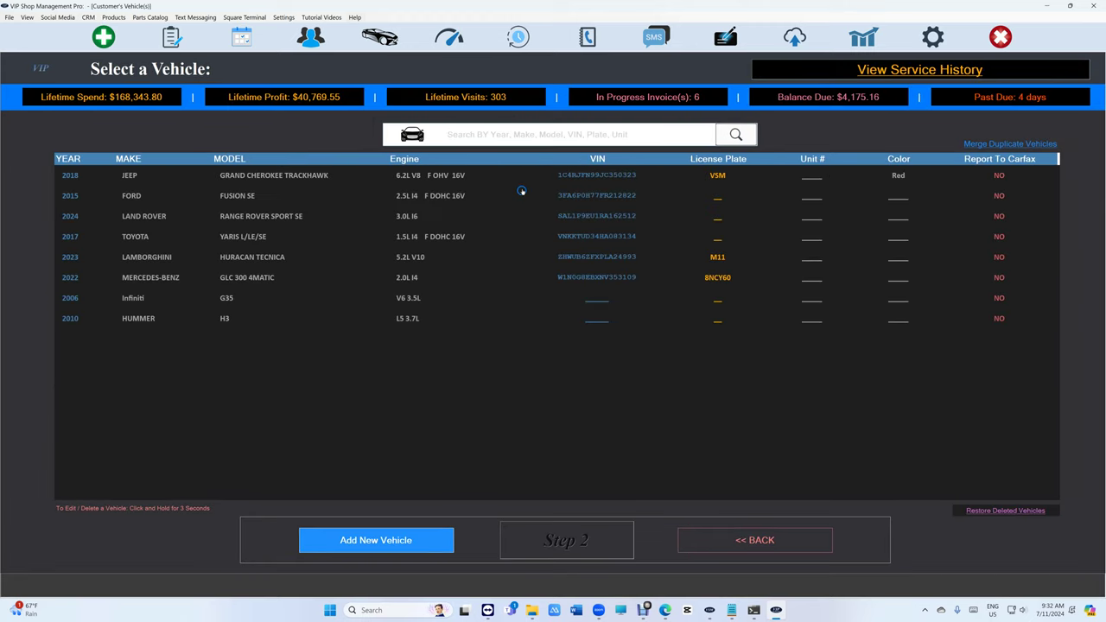
left_click(278, 176)
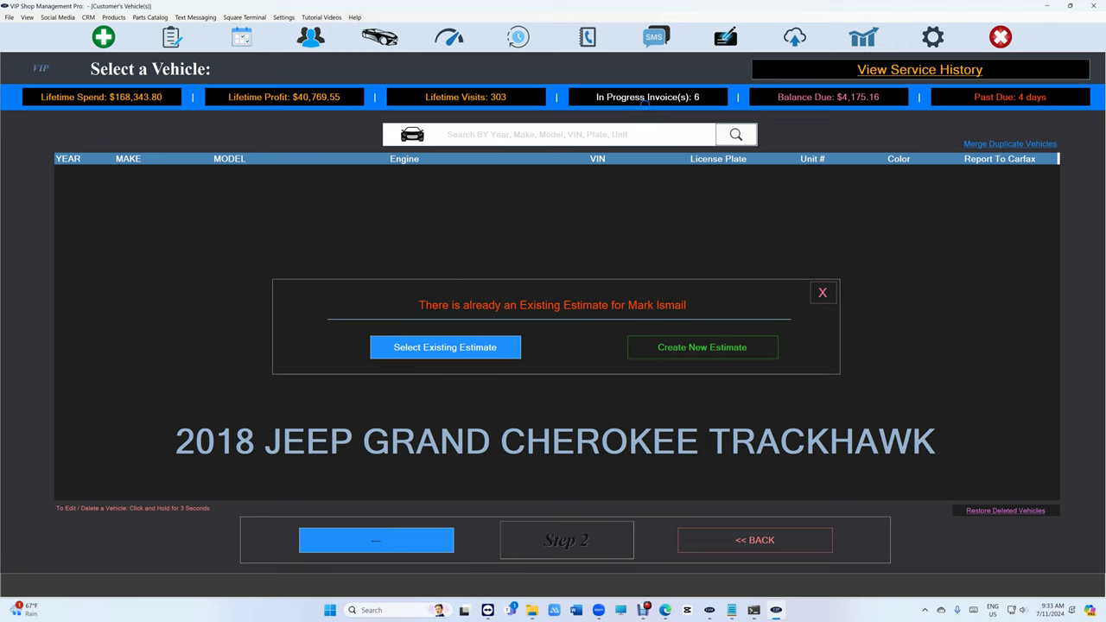
left_click(717, 350)
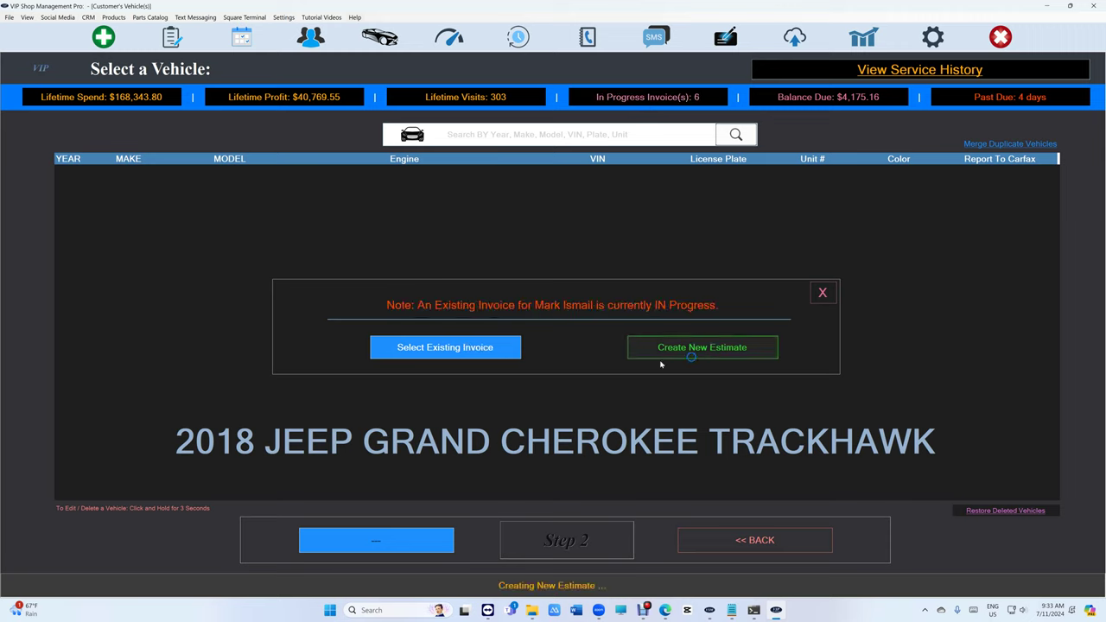
left_click(481, 350)
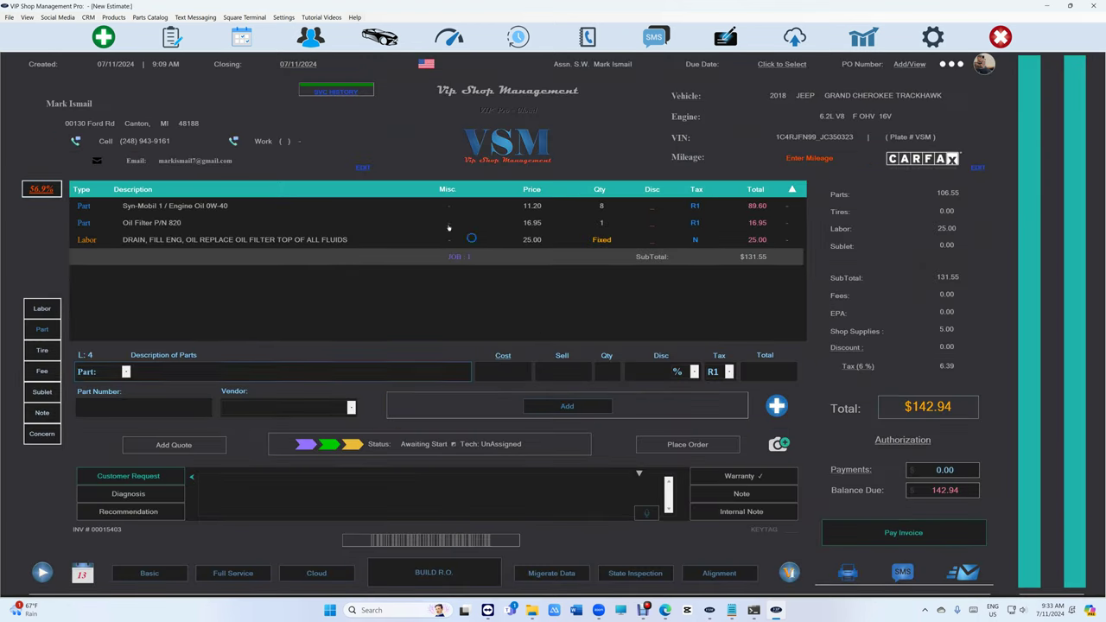
Reopen the Jeep Grand Cherokee Trackhawk $5.00 estimate from the WorkFlow list.
left_click(115, 39)
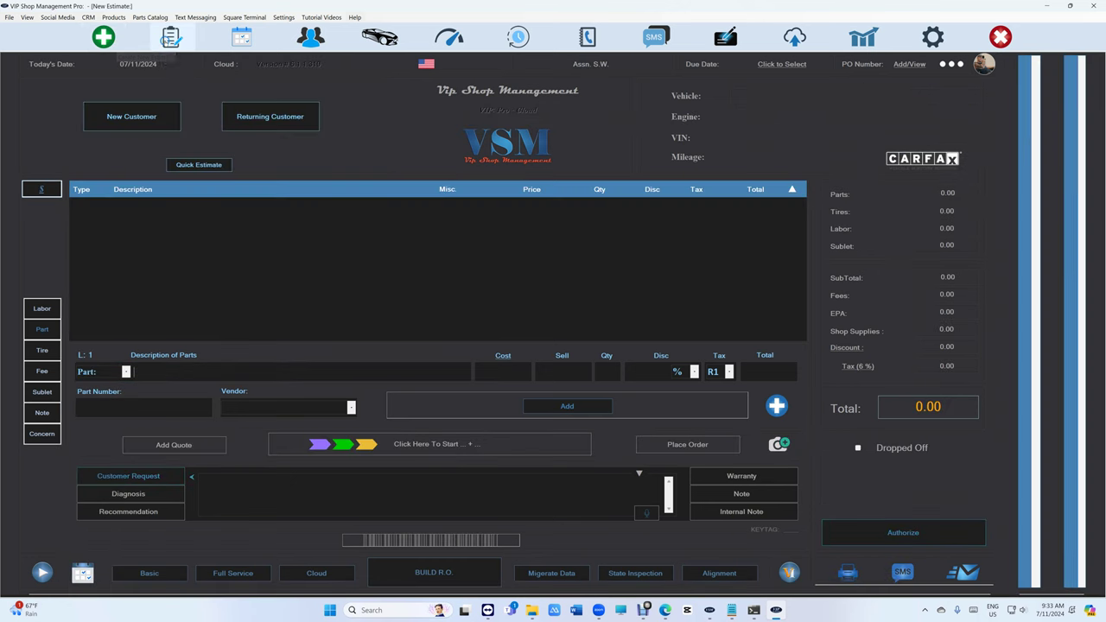
left_click(170, 38)
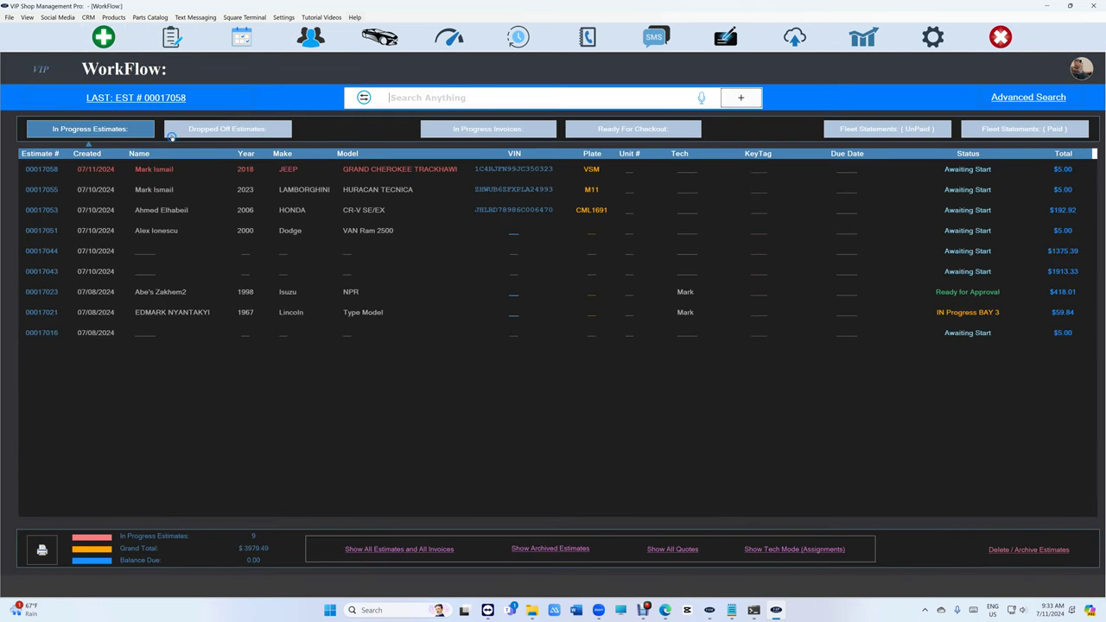
double_click(360, 175)
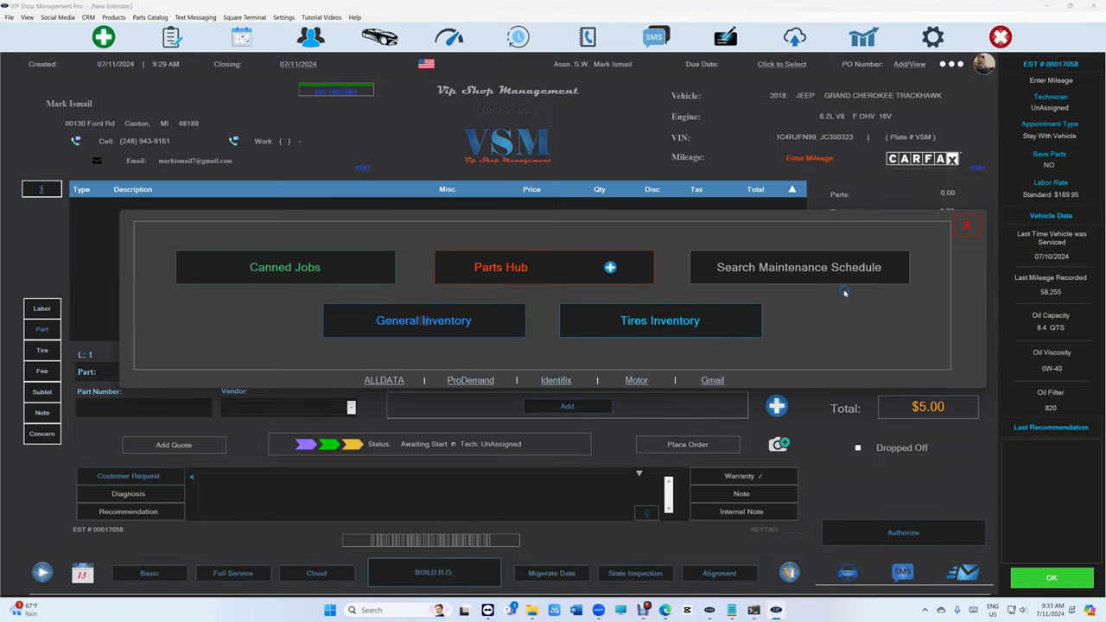
Review the general inventory with cost prices after entering the passcode, then close it.
left_click(458, 333)
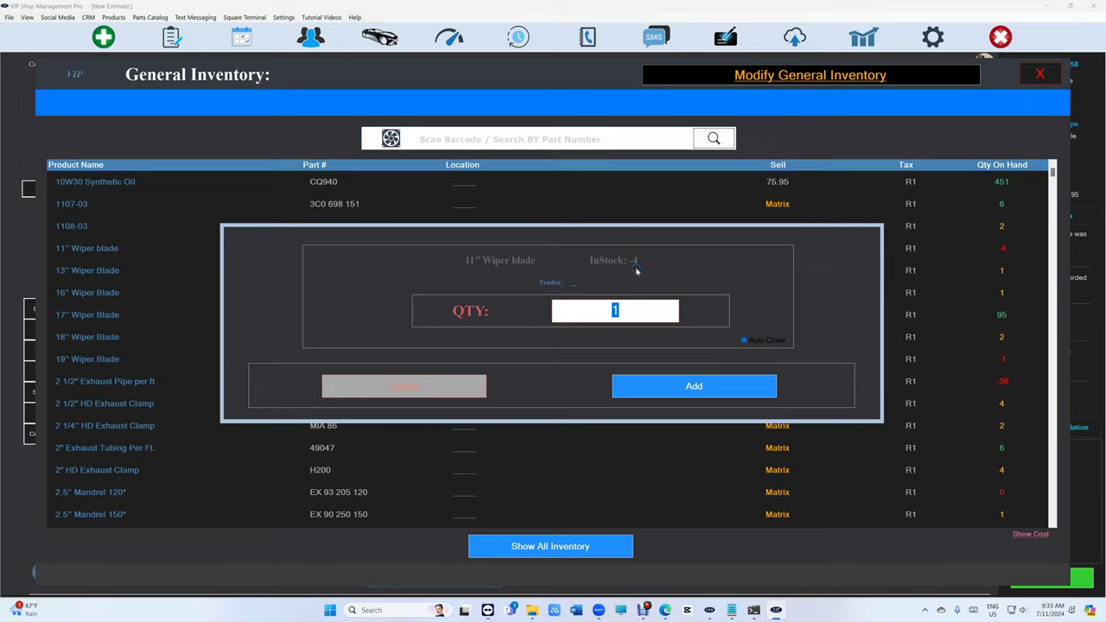
left_click(423, 386)
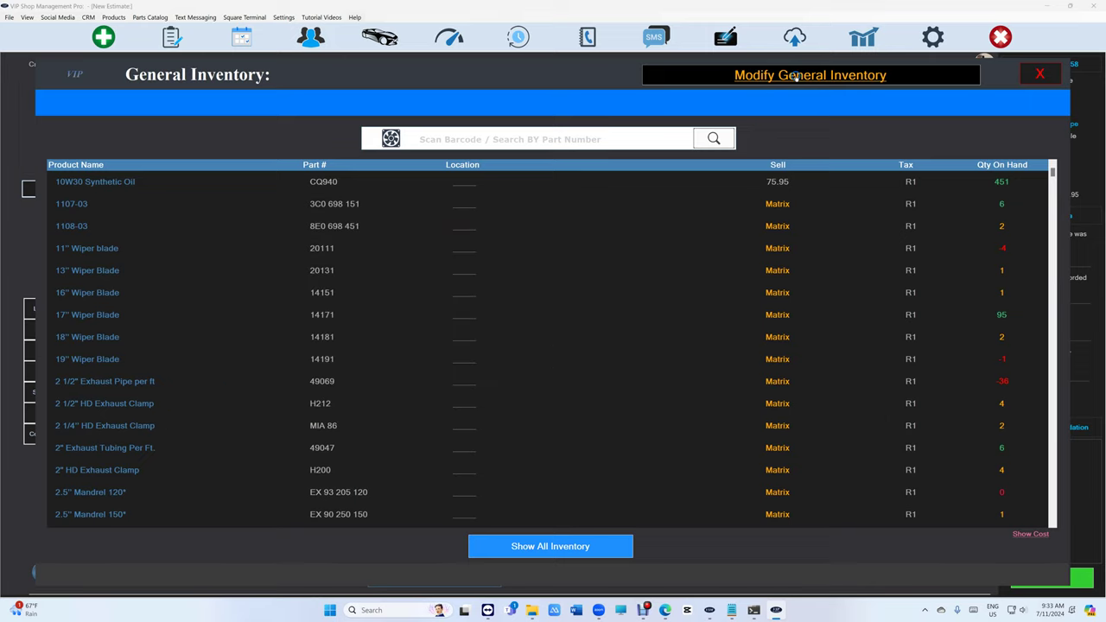
left_click(795, 76)
type("1234")
key("Return")
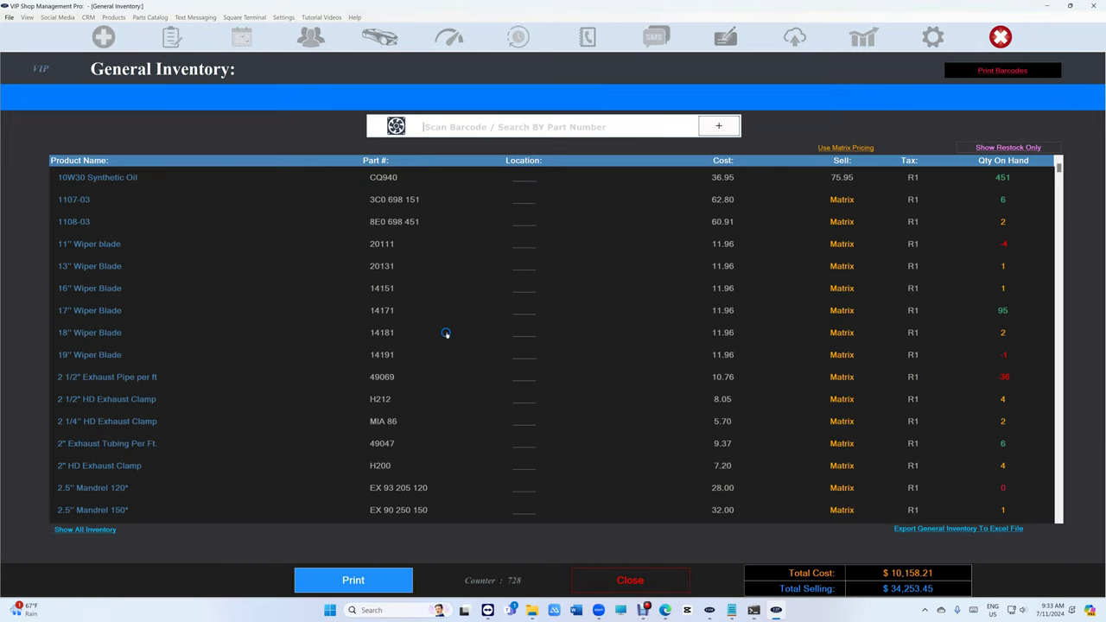
left_click(630, 581)
Look up the returning customer and open their paid $1391.95 Trackhawk invoice from service history.
left_click(586, 494)
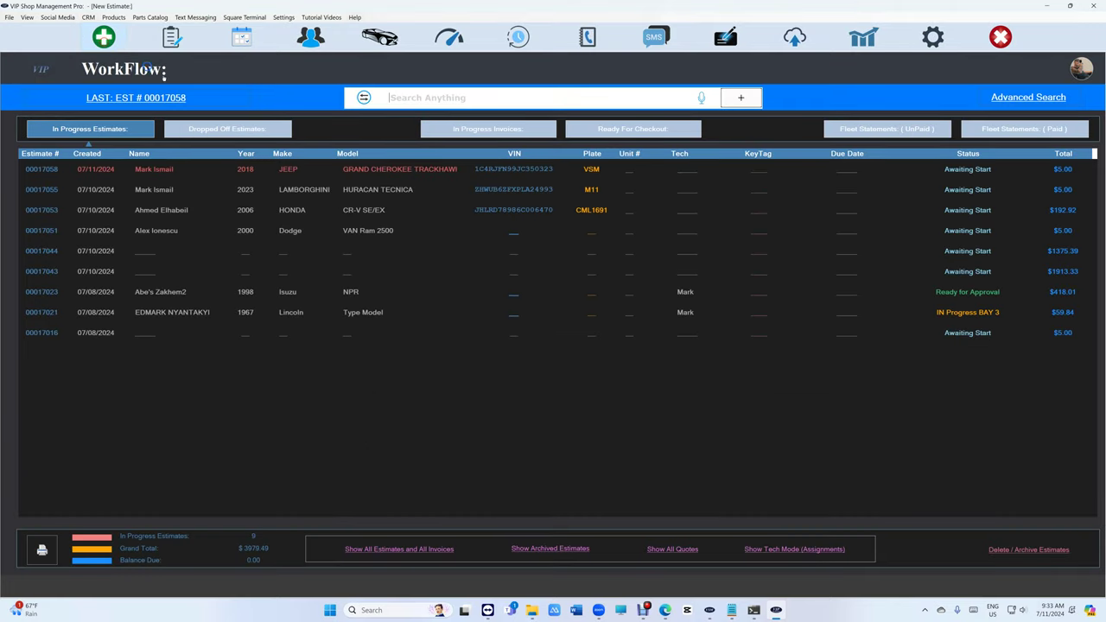
left_click(104, 38)
left_click(283, 121)
type("mark is")
left_click(404, 177)
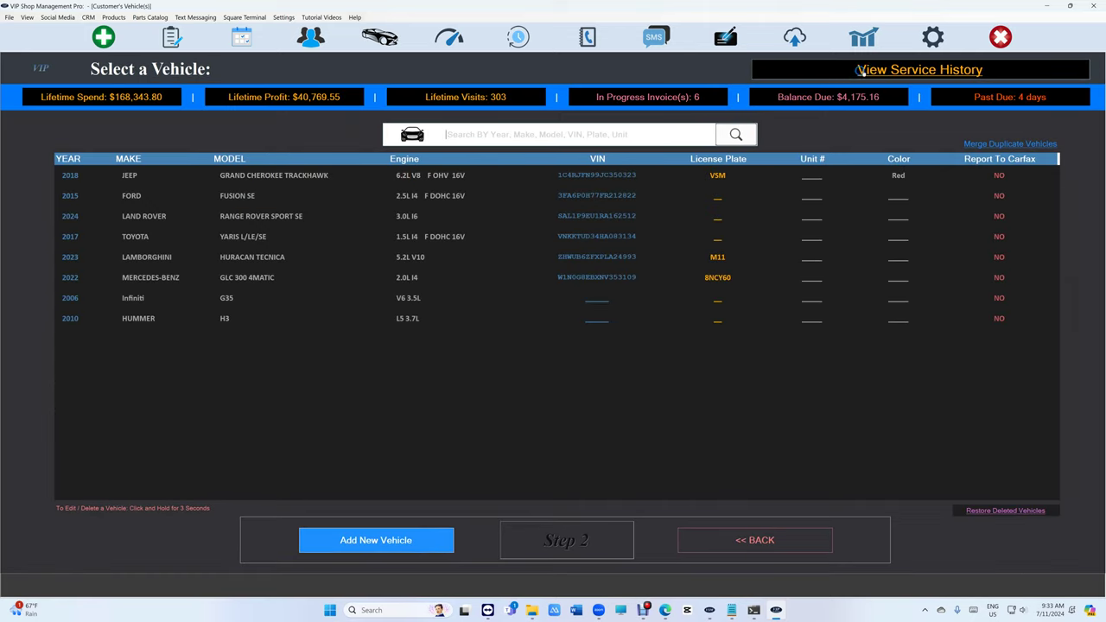
left_click(867, 71)
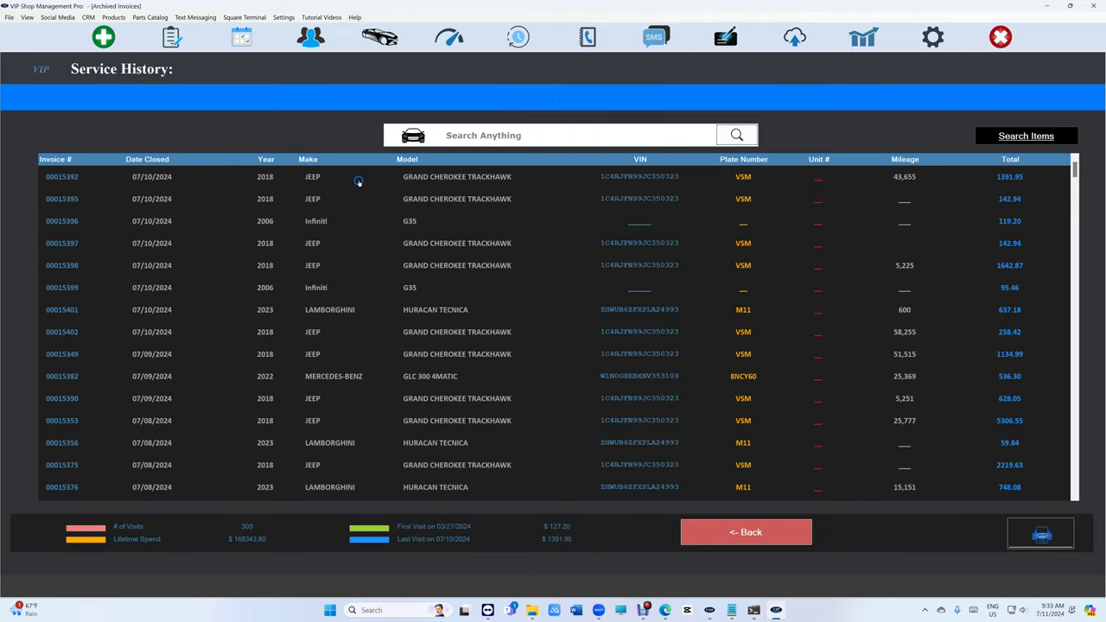
left_click(356, 183)
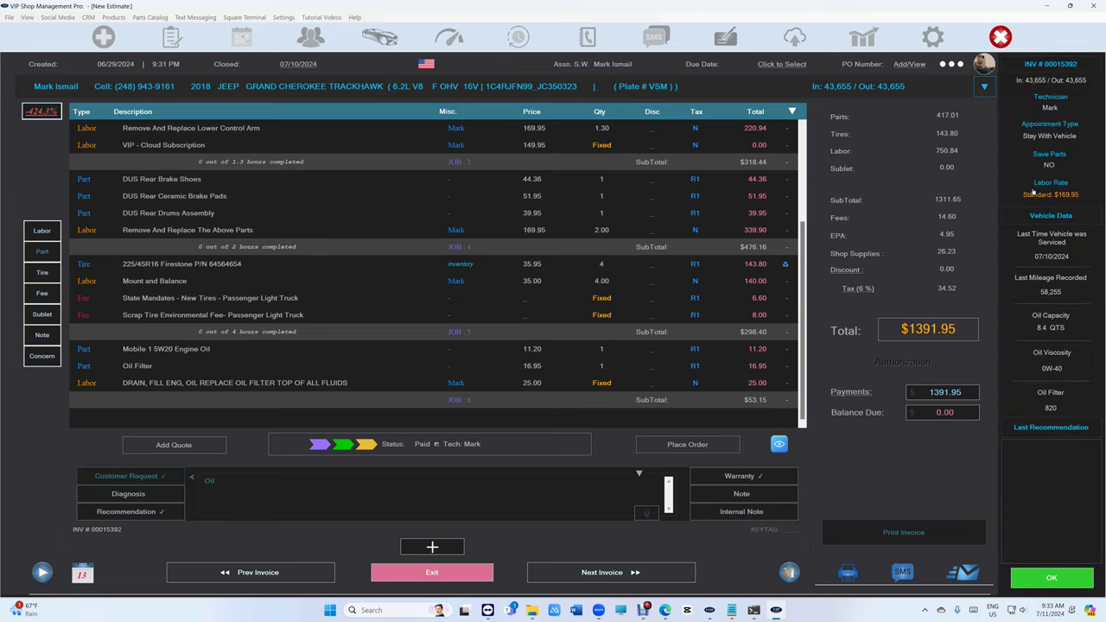
Choose Edit Invoice on the paid $1391.95 invoice and enter the passcode.
left_click(1033, 184)
left_click(952, 65)
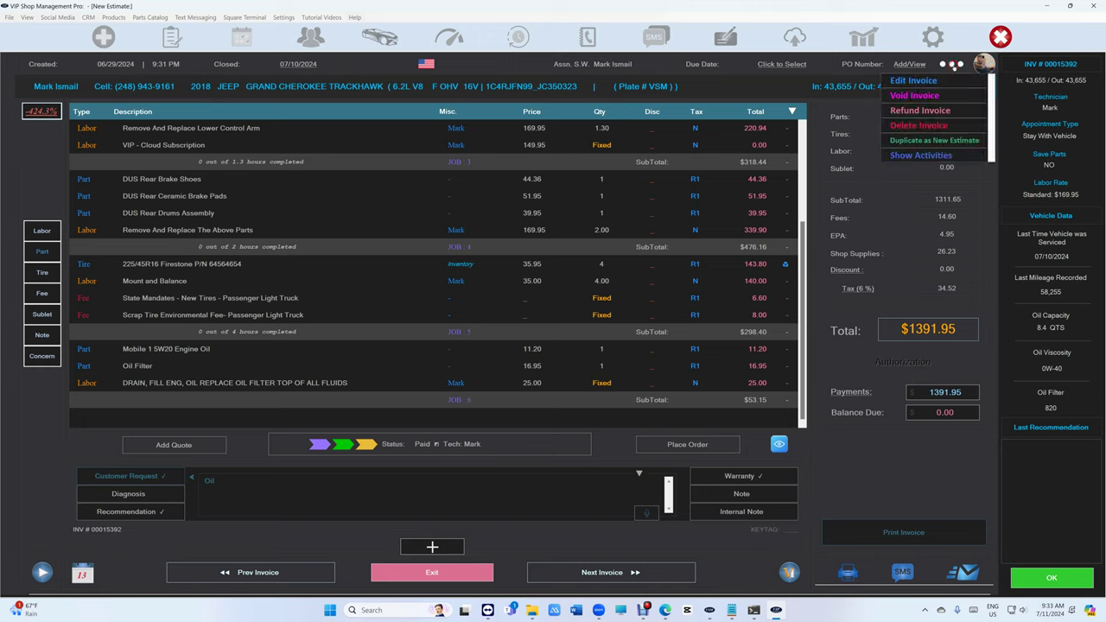
left_click(943, 81)
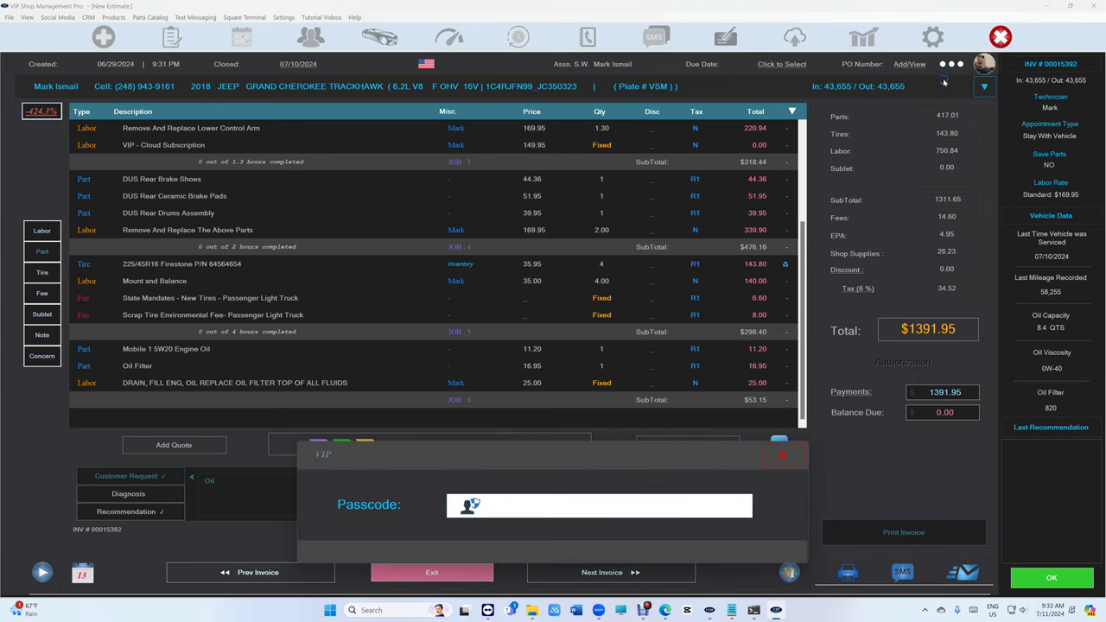
type("****")
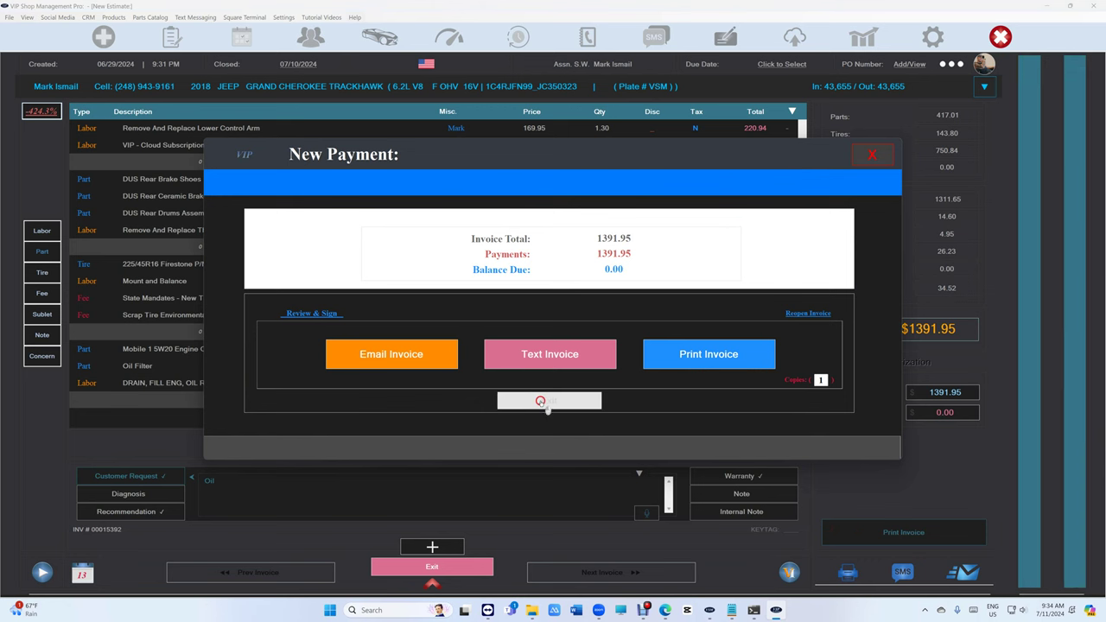
Put the paid invoice into editing, close it again as paid, and return to service history.
left_click(950, 64)
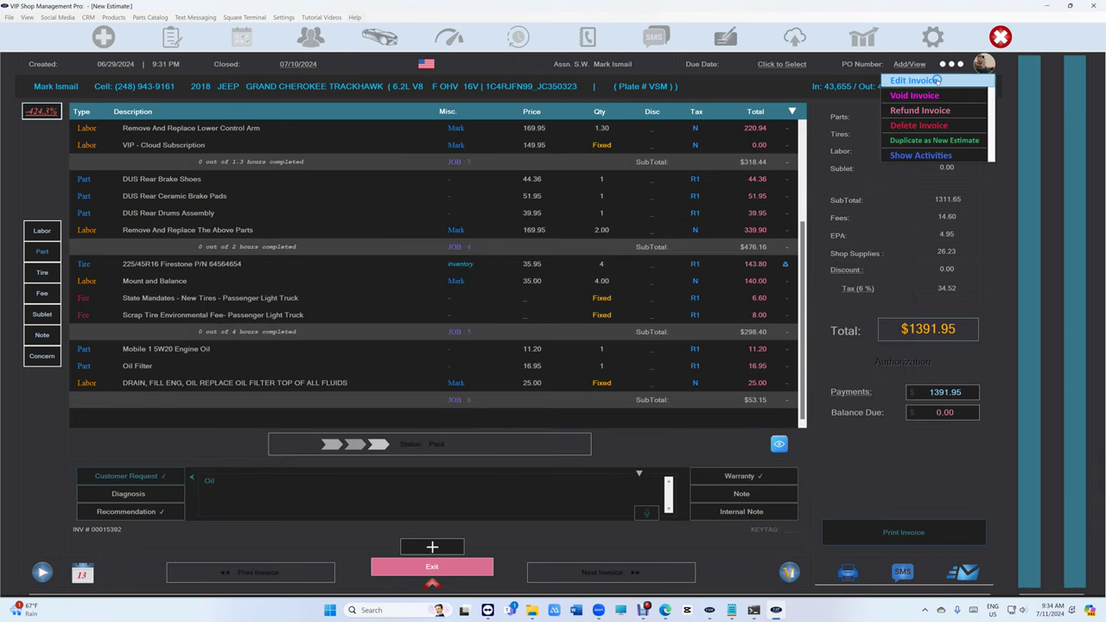
left_click(941, 80)
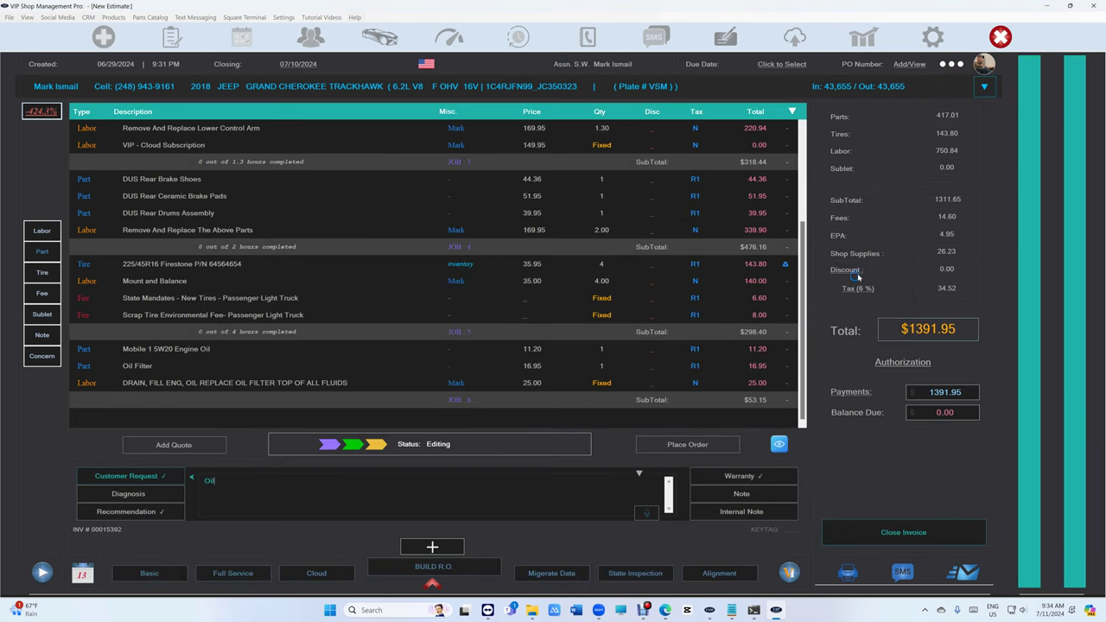
left_click(882, 537)
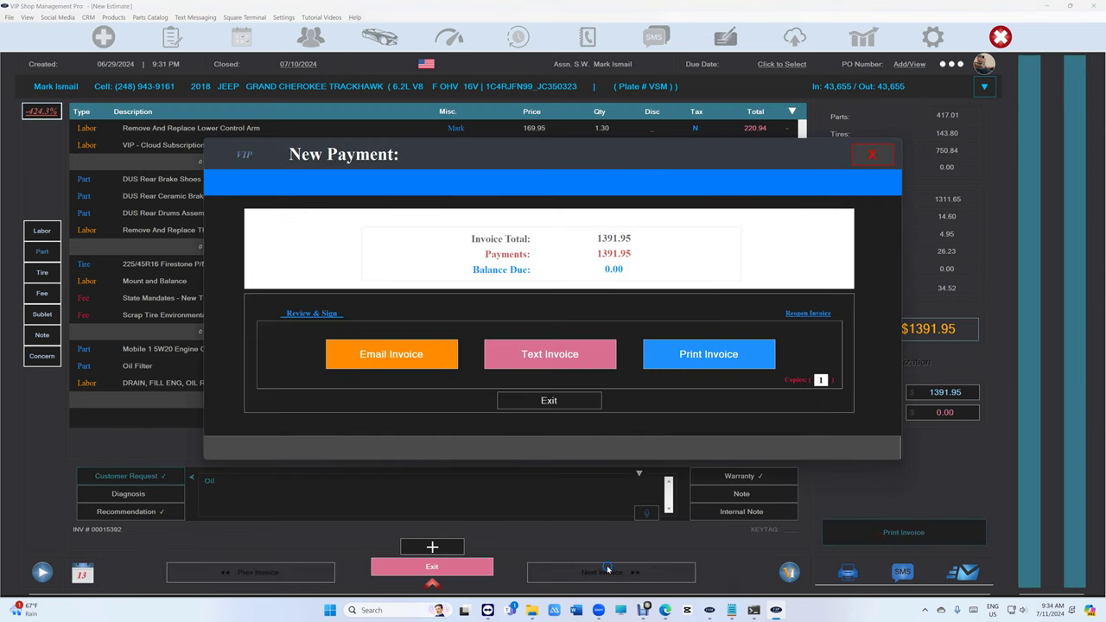
left_click(564, 406)
left_click(469, 568)
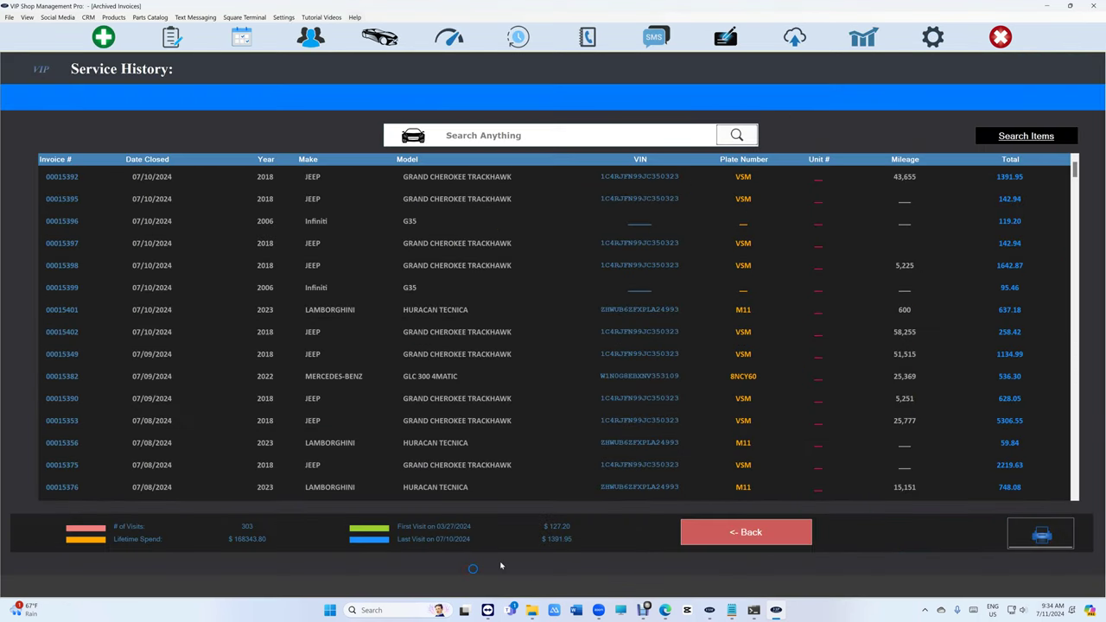
Open invoice 00015392 and unlock it for editing with the passcode.
left_click(494, 177)
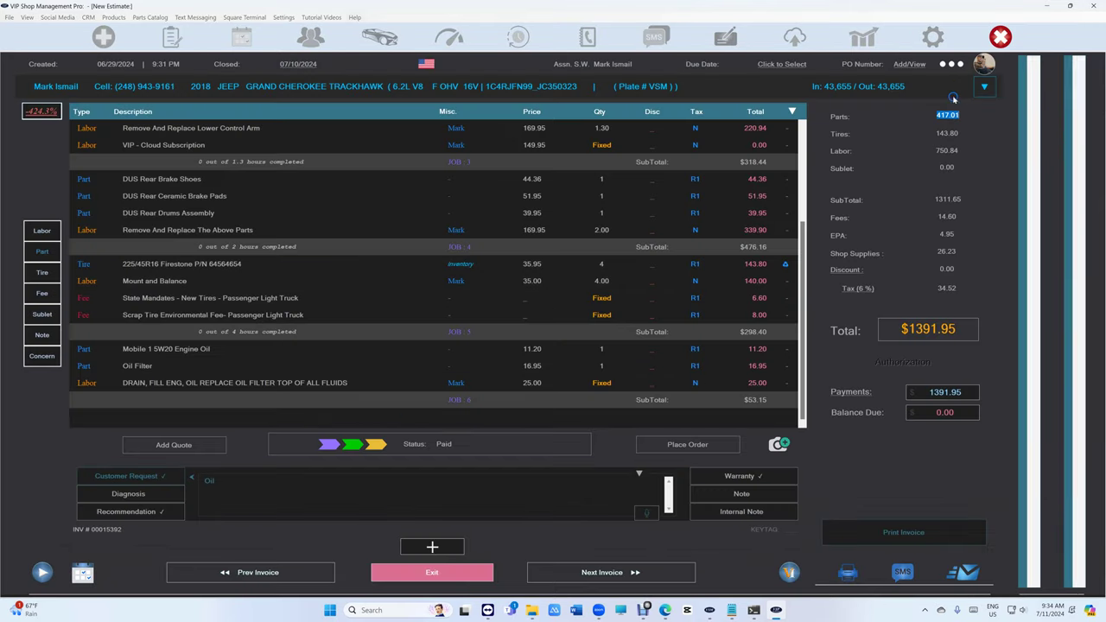
left_click(951, 64)
left_click(925, 82)
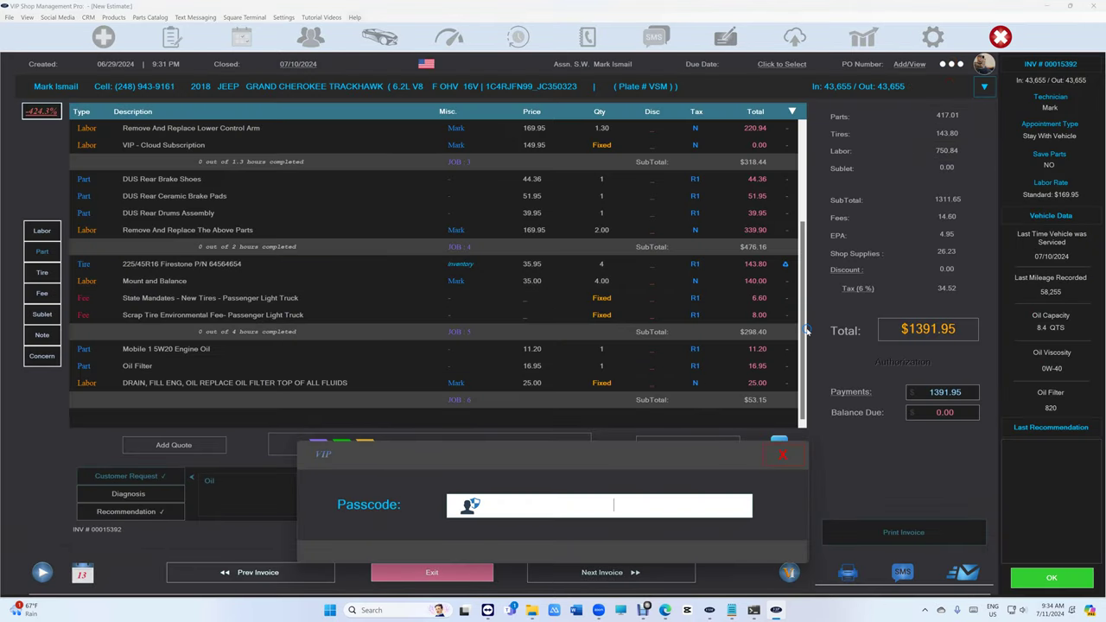
type("****")
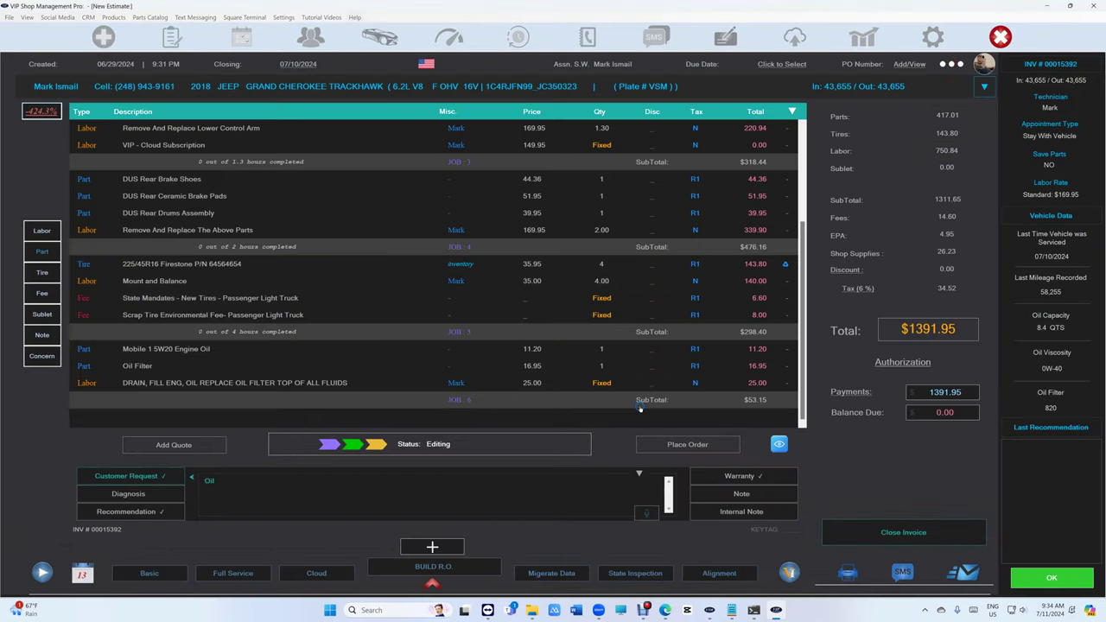
Delete job 6 and close the invoice paid in cash at $1336.06.
left_click(445, 399)
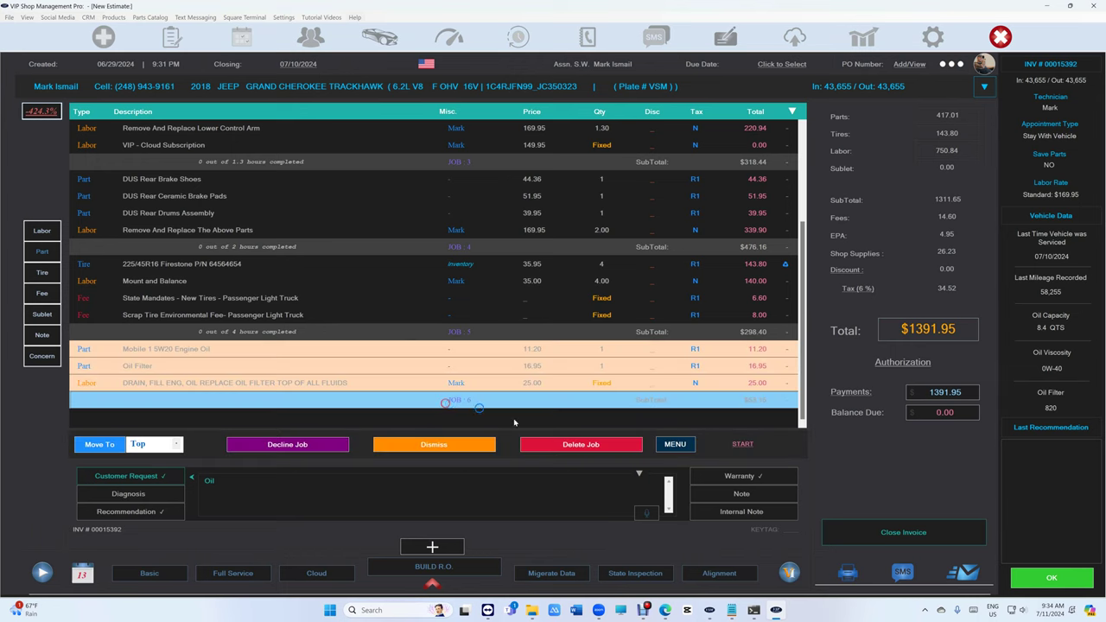
left_click(581, 444)
left_click(633, 318)
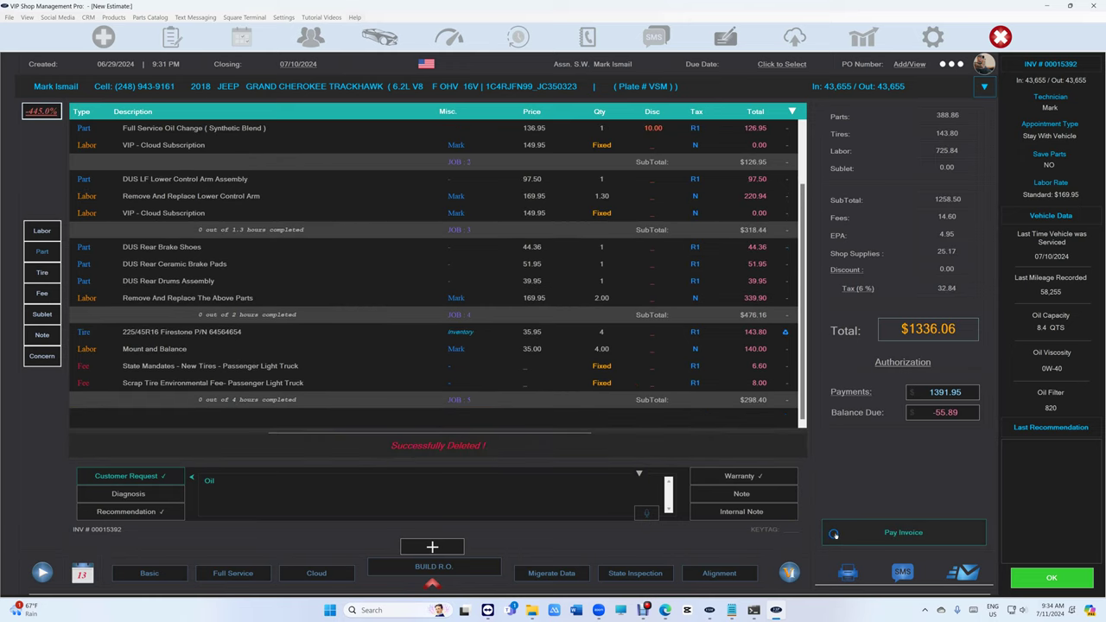
left_click(882, 530)
left_click(437, 373)
left_click(674, 387)
left_click(533, 402)
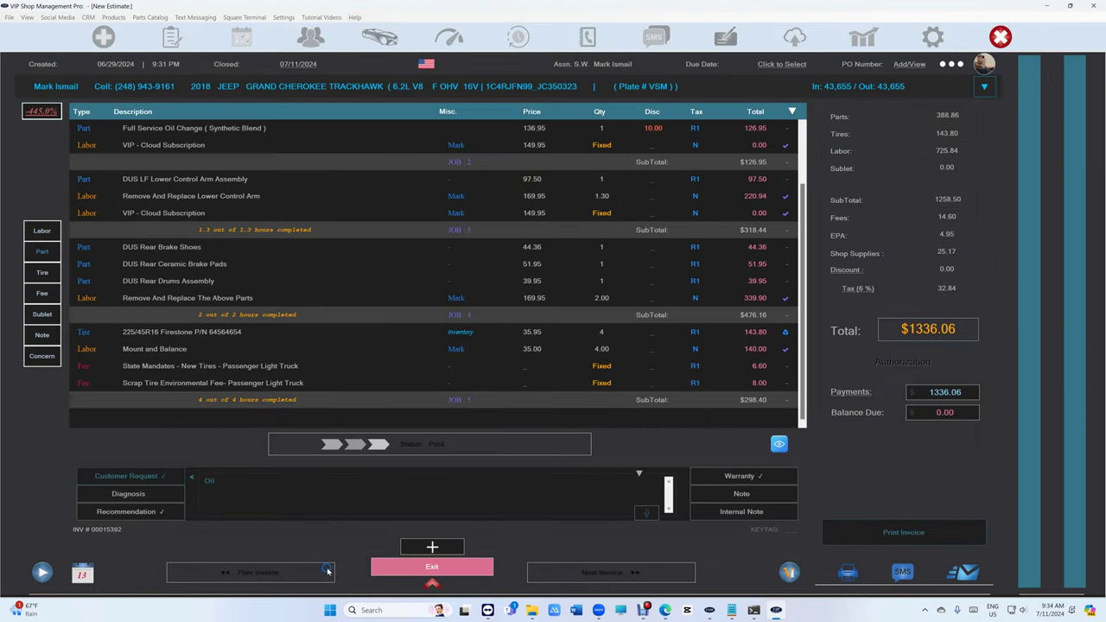
View the invoice's activity log, then close it.
left_click(952, 64)
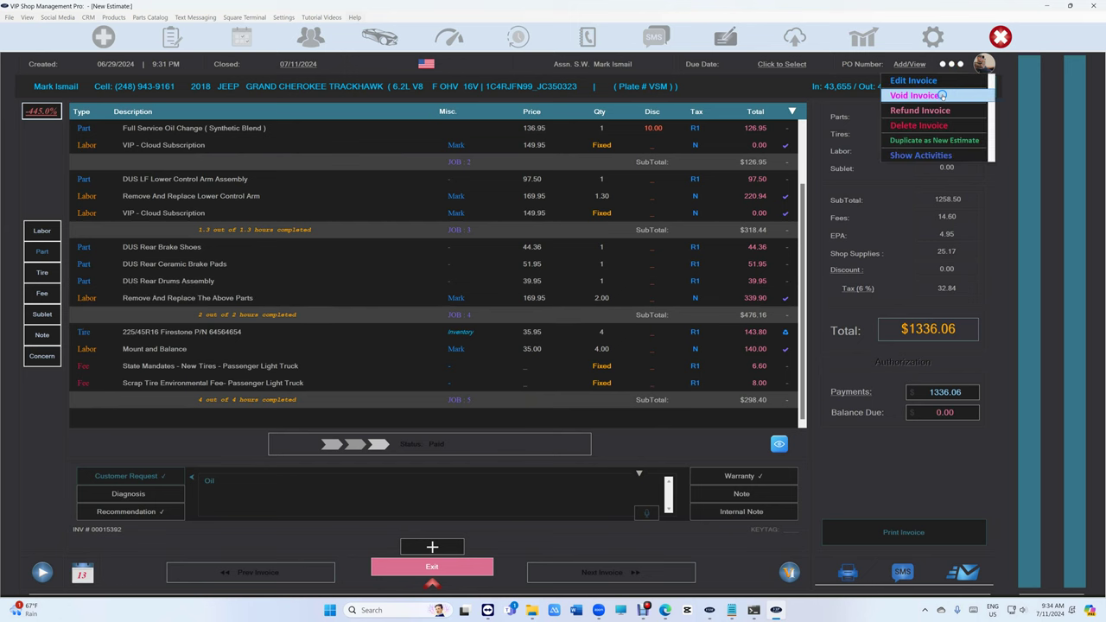
left_click(937, 149)
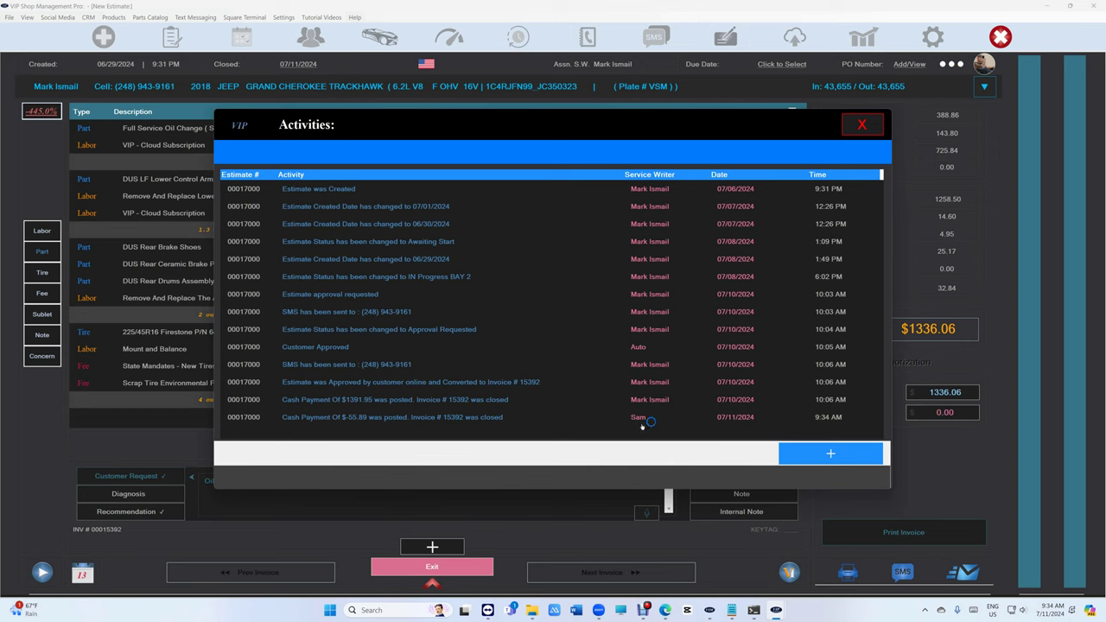
left_click(862, 126)
Leave the invoice and customers list, then look up invoice 10000 by number.
left_click(433, 567)
left_click(730, 530)
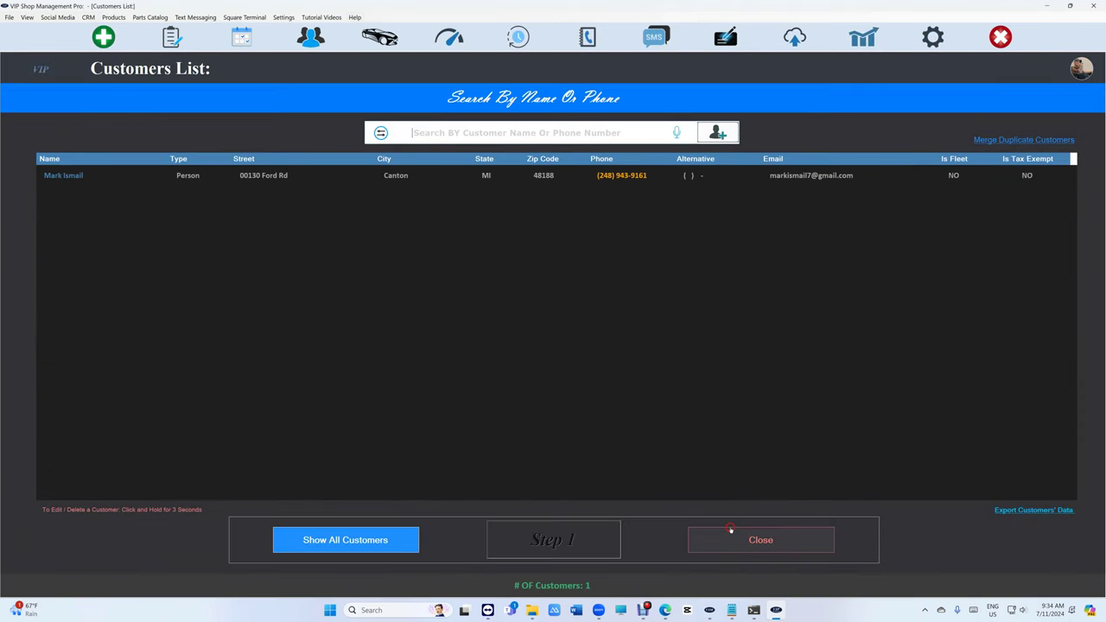
left_click(780, 546)
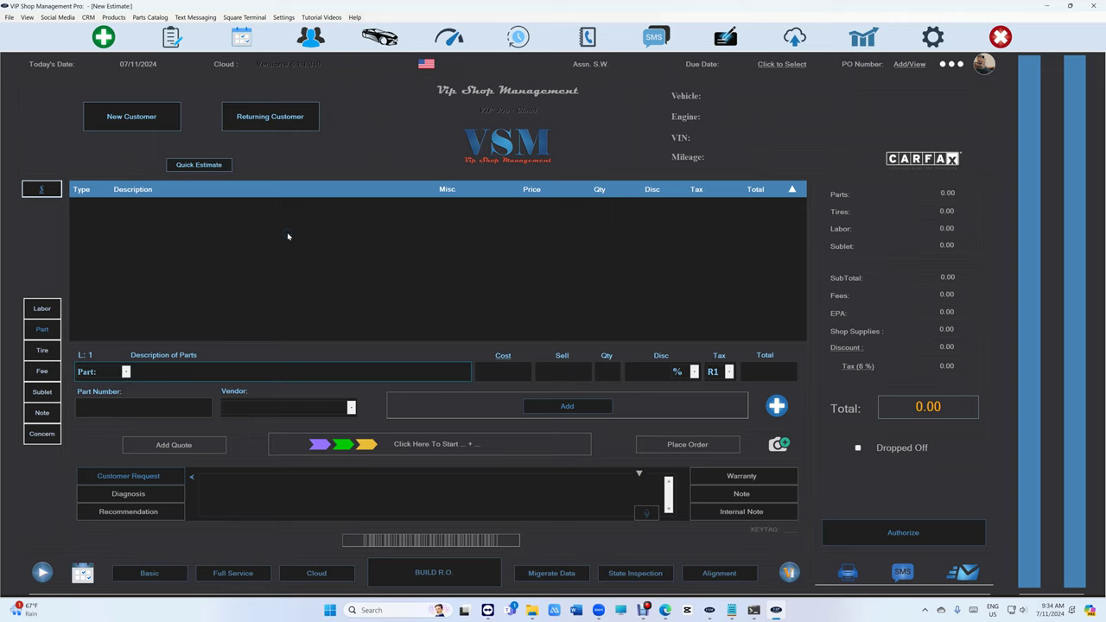
left_click(432, 540)
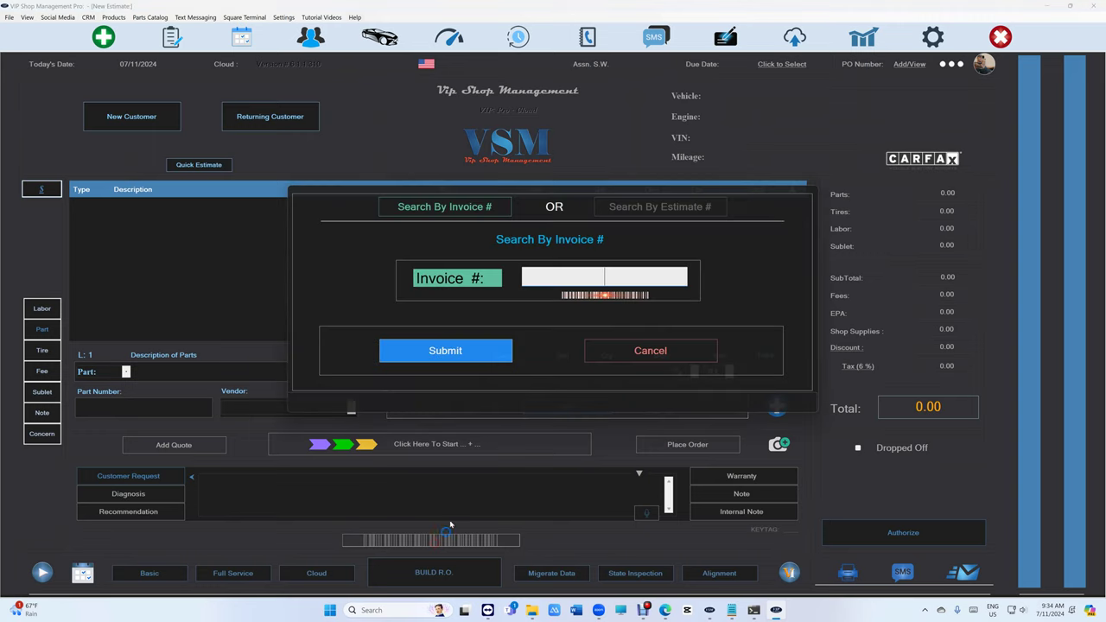
type("10000")
left_click(432, 349)
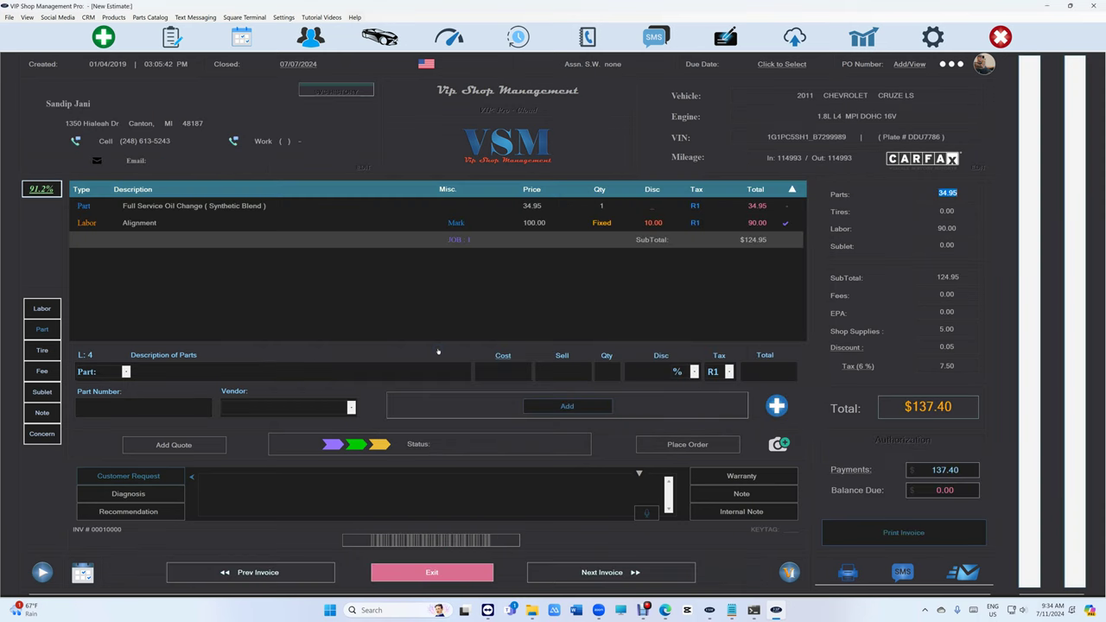
left_click(452, 578)
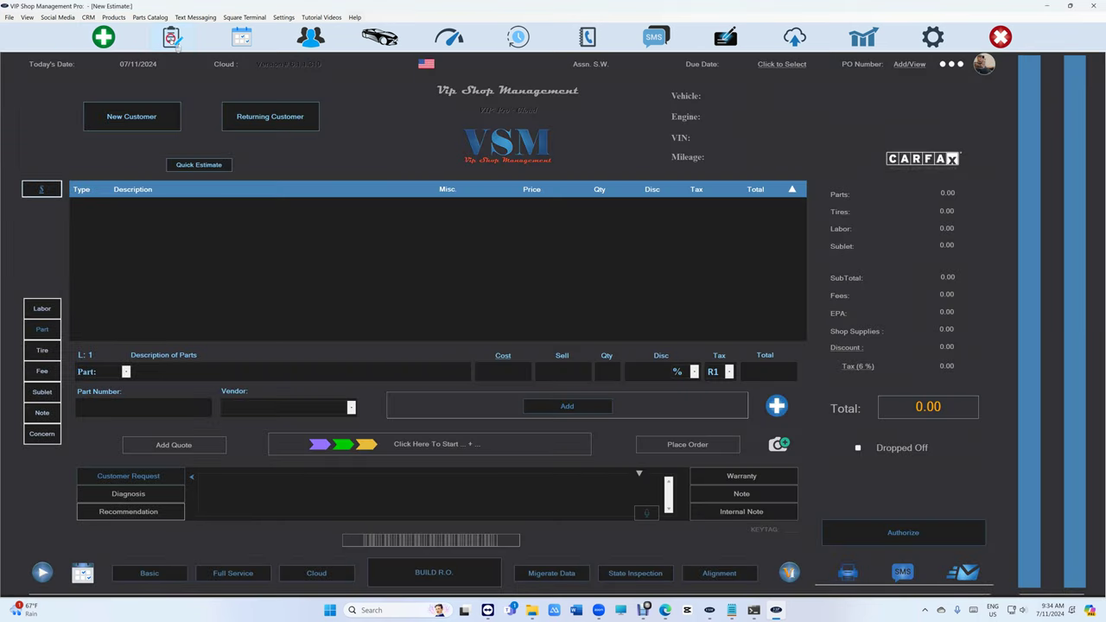
Search estimate 17058, find it in progress, and jump to it in WorkFlow.
left_click(173, 40)
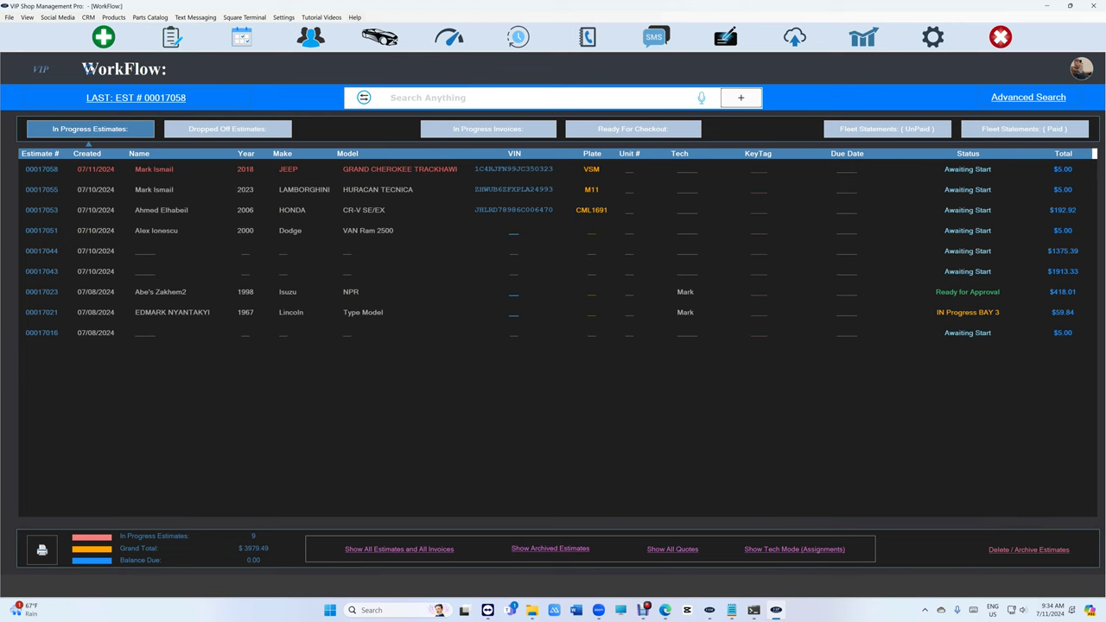
left_click(104, 37)
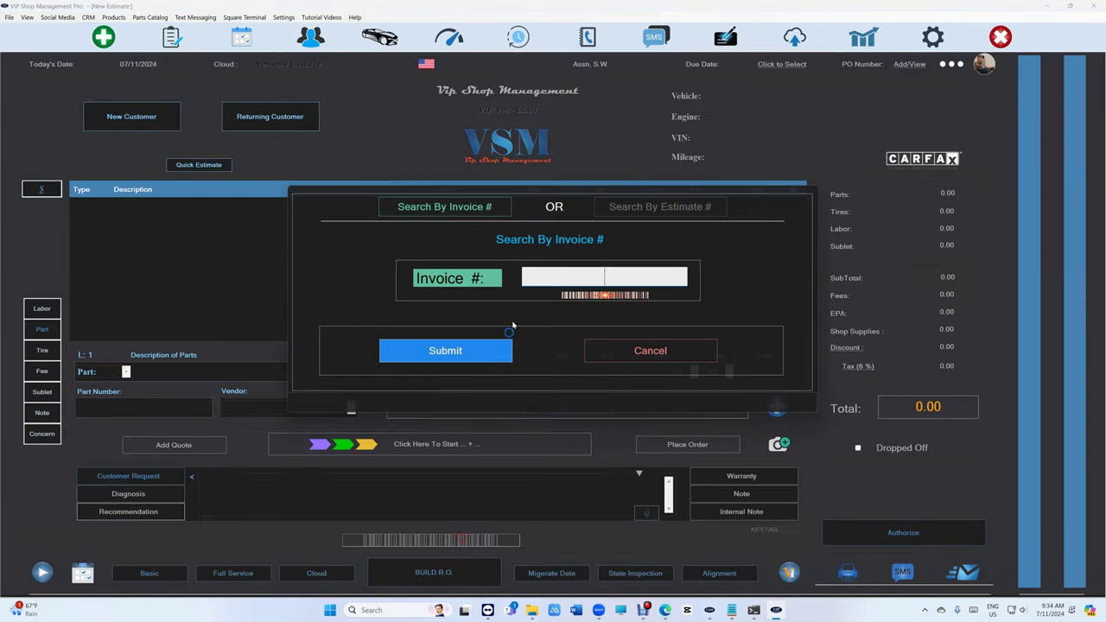
left_click(620, 208)
type("17058")
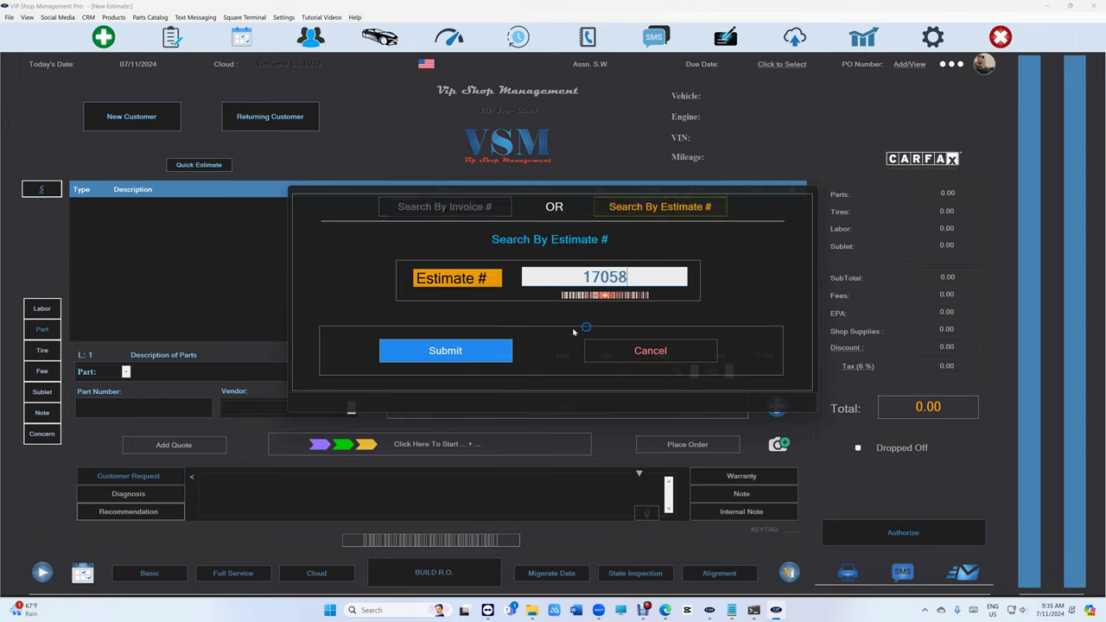
key("Return")
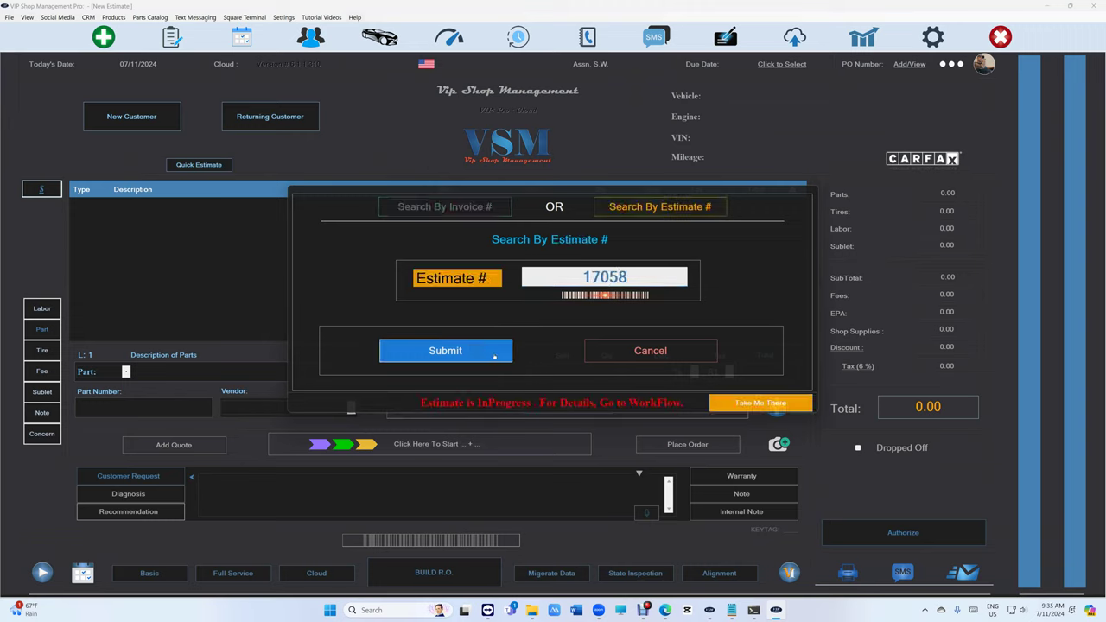
left_click(778, 406)
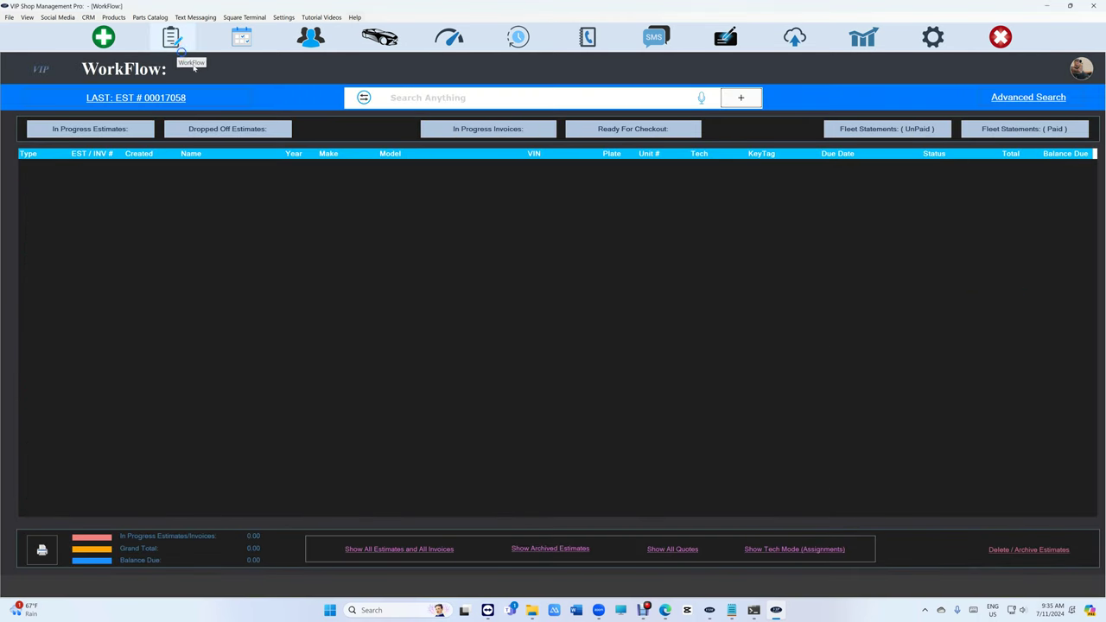
Start a blank estimate, view and close the BUILD R.O. options, and return to WorkFlow.
left_click(104, 36)
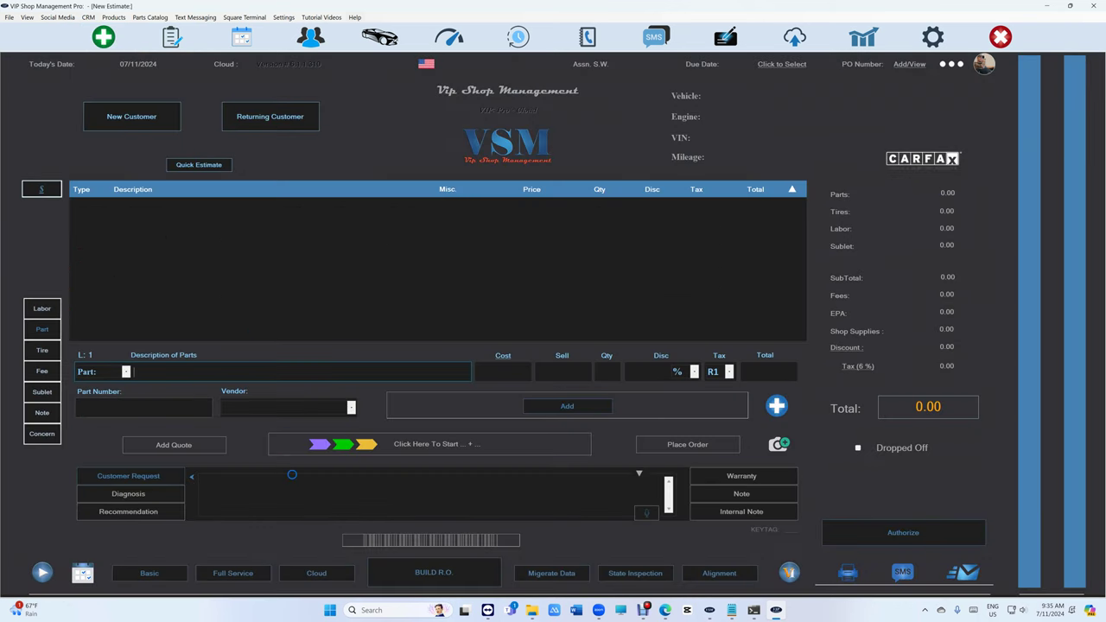
left_click(435, 577)
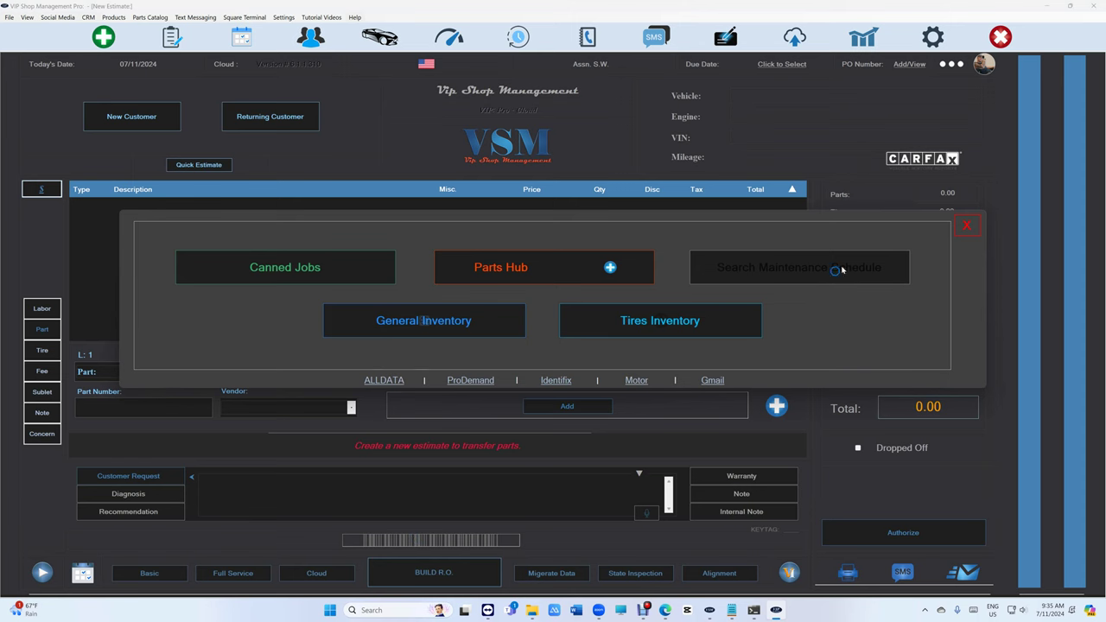
left_click(966, 226)
left_click(173, 40)
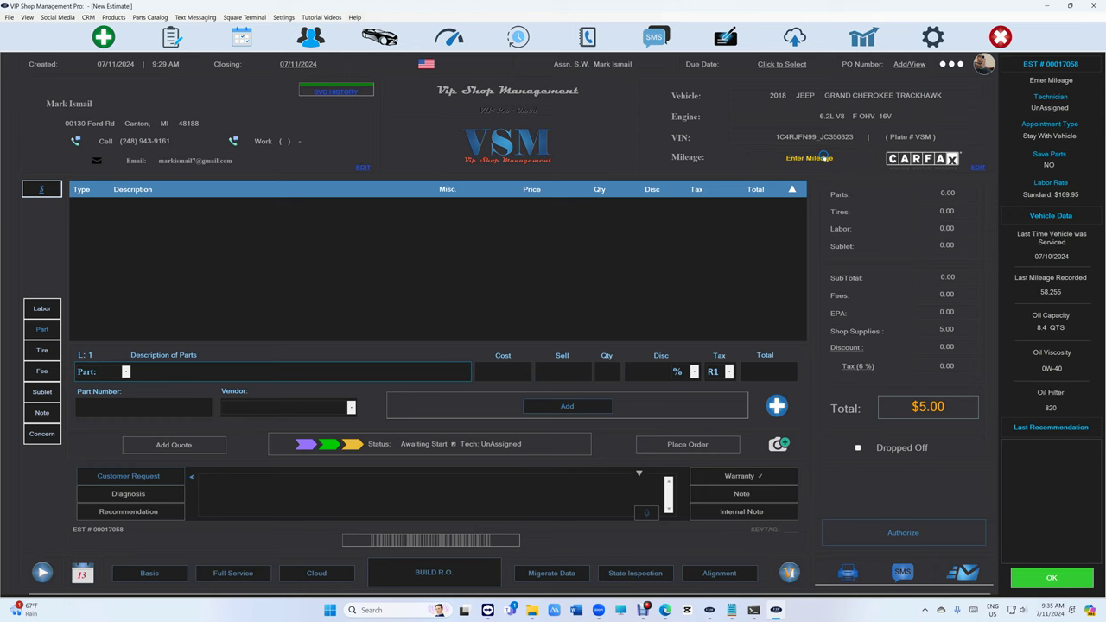
Enter mileage, review oil change sticker data (next service 6,000 miles or 10/11/2024), and print the key tag.
left_click(817, 161)
left_click(746, 328)
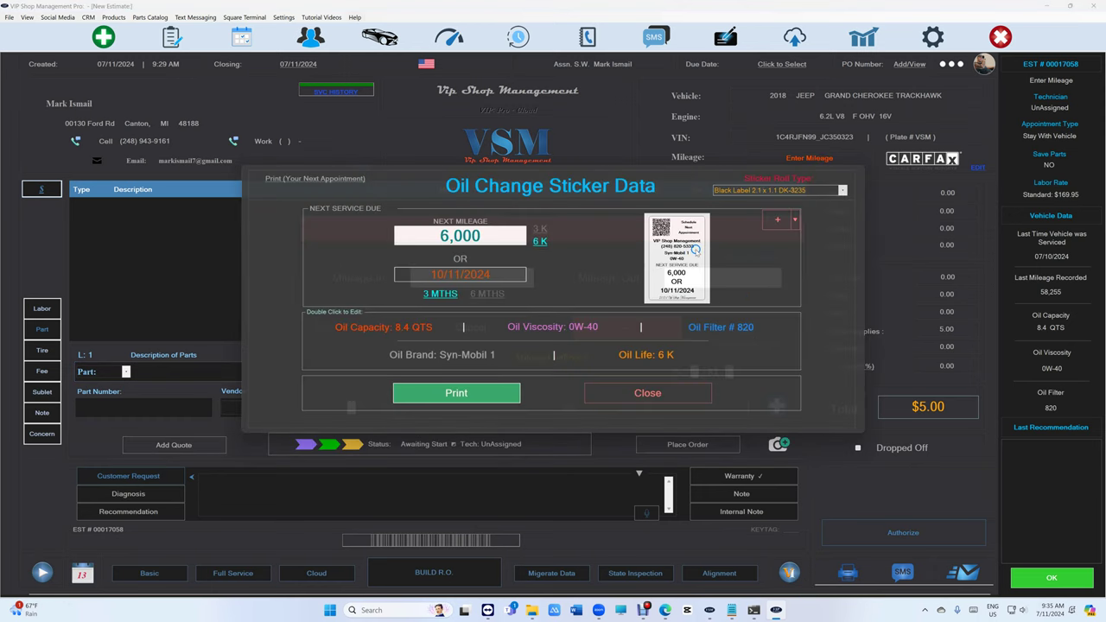
left_click(643, 402)
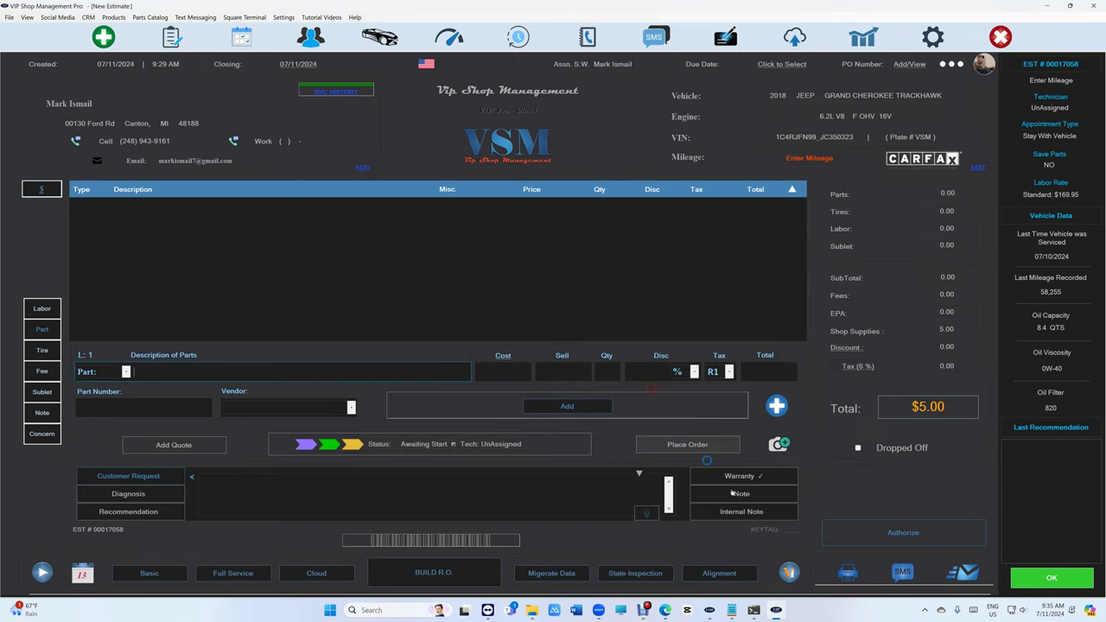
left_click(501, 330)
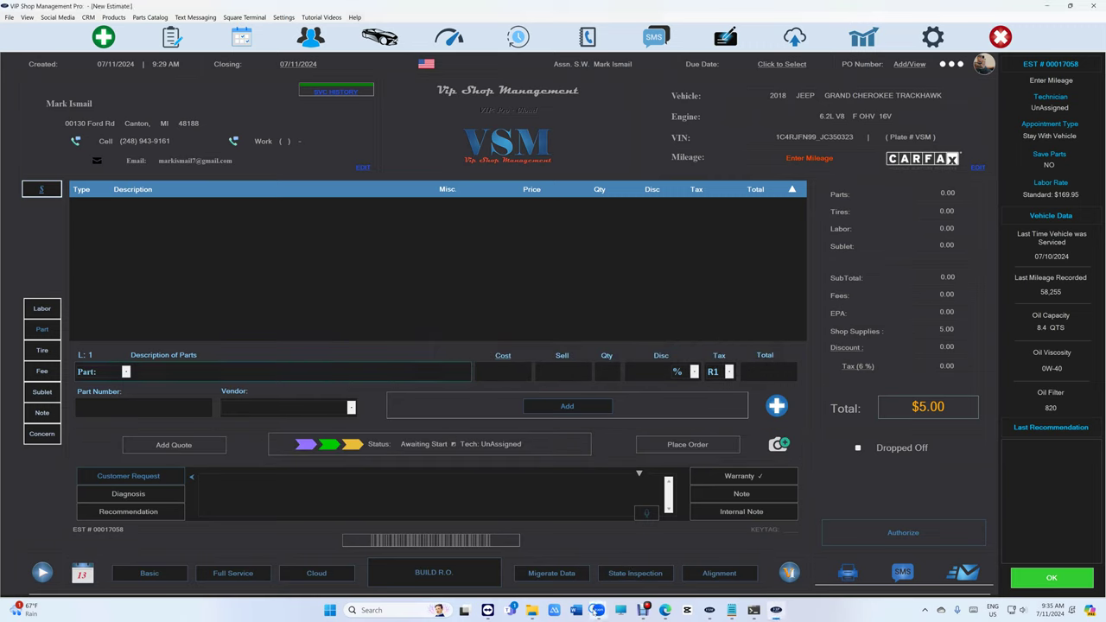
mouse_move(598, 610)
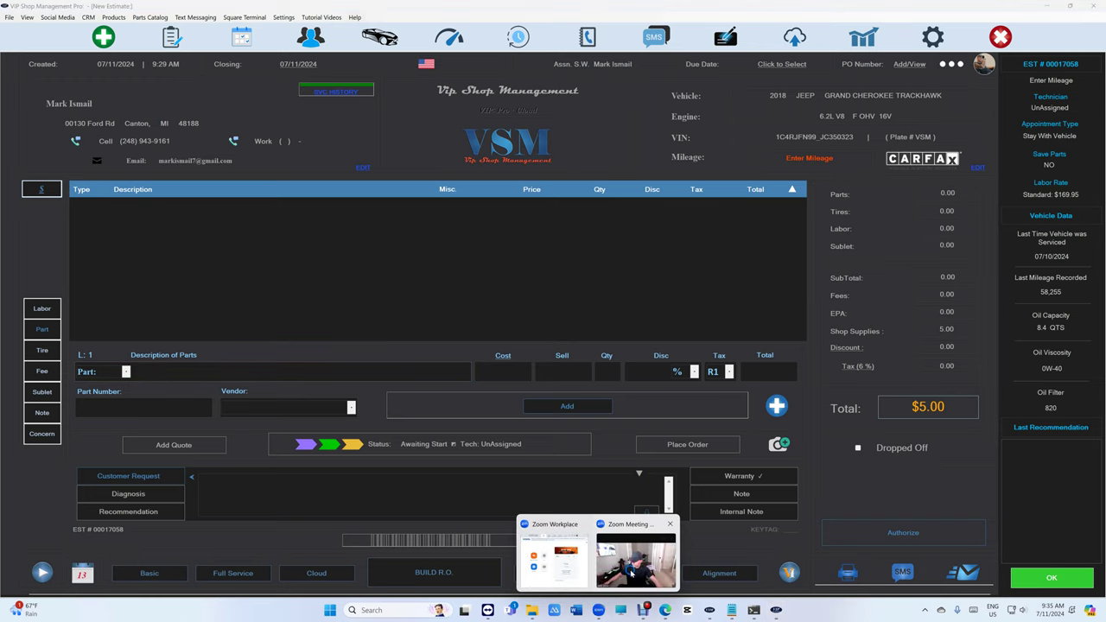
Bring the Zoom Meeting video window to the front from the taskbar preview.
left_click(635, 563)
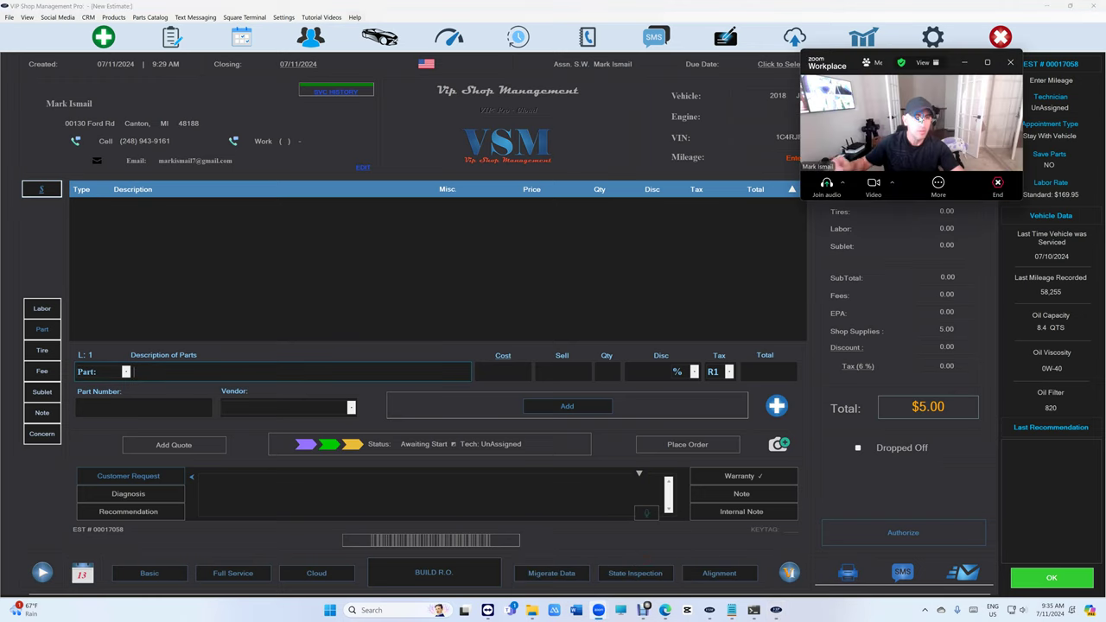